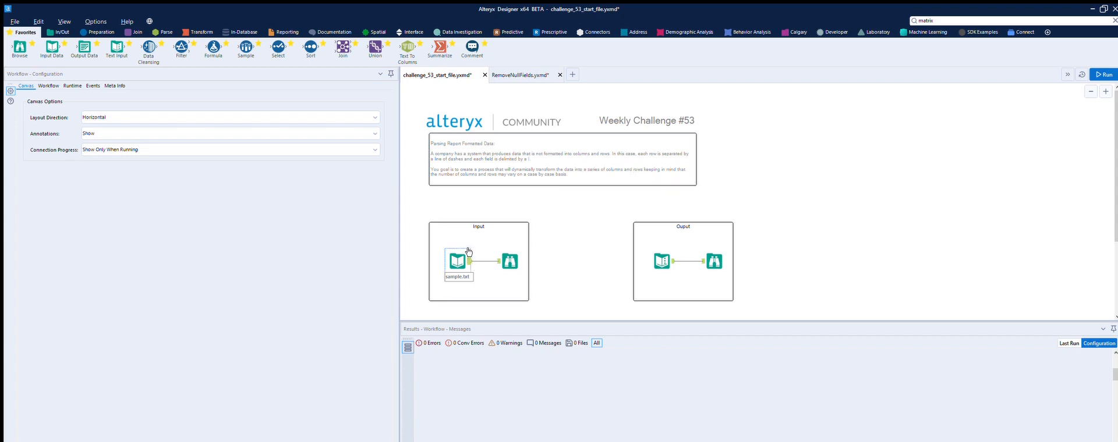
Examine the raw pipe-delimited records of the sample.txt input in its data preview
click(468, 252)
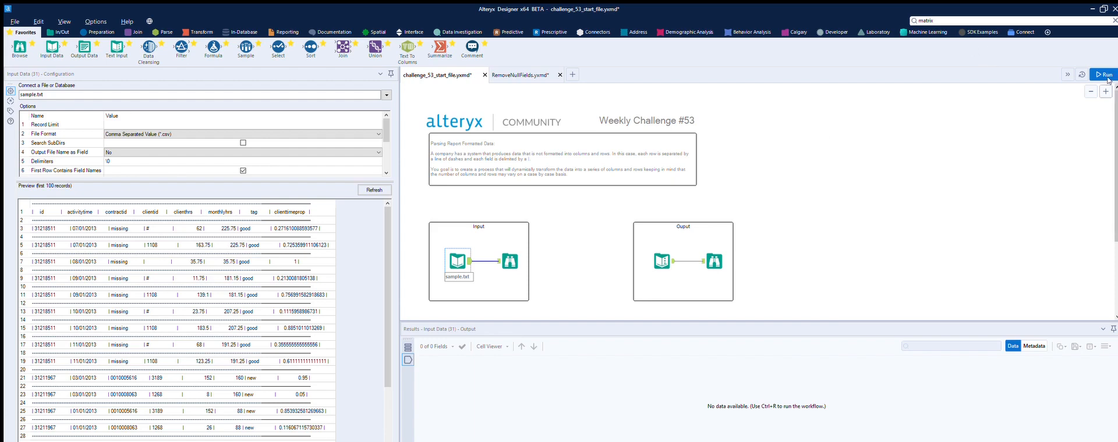
click(1105, 92)
click(1105, 92)
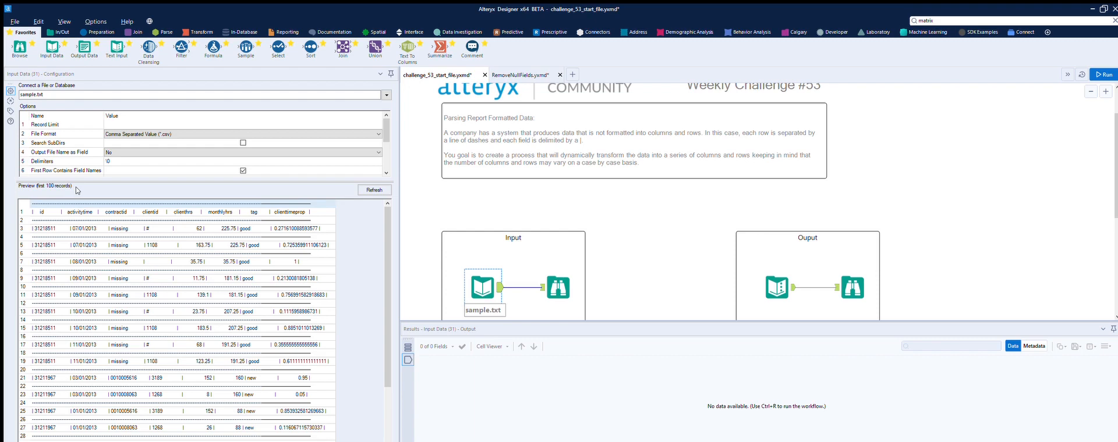
scroll(175, 291, down, 3)
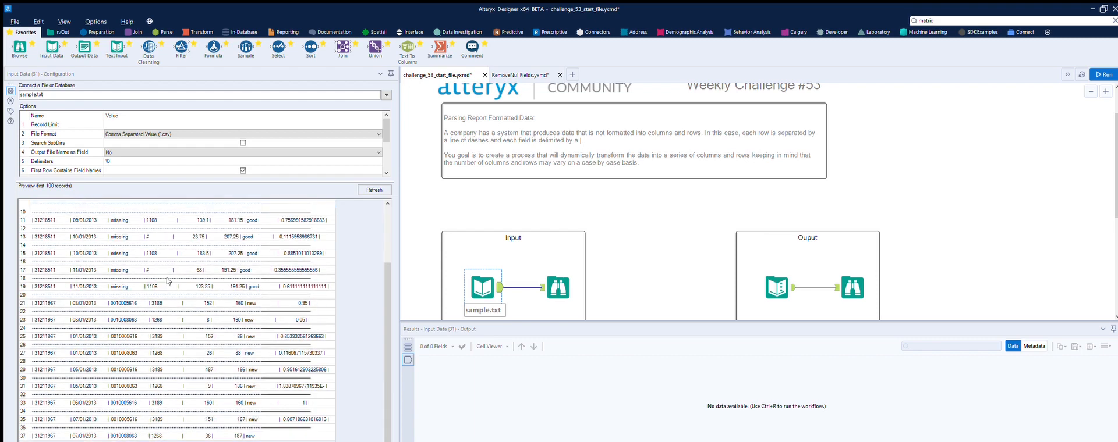
scroll(167, 282, up, 3)
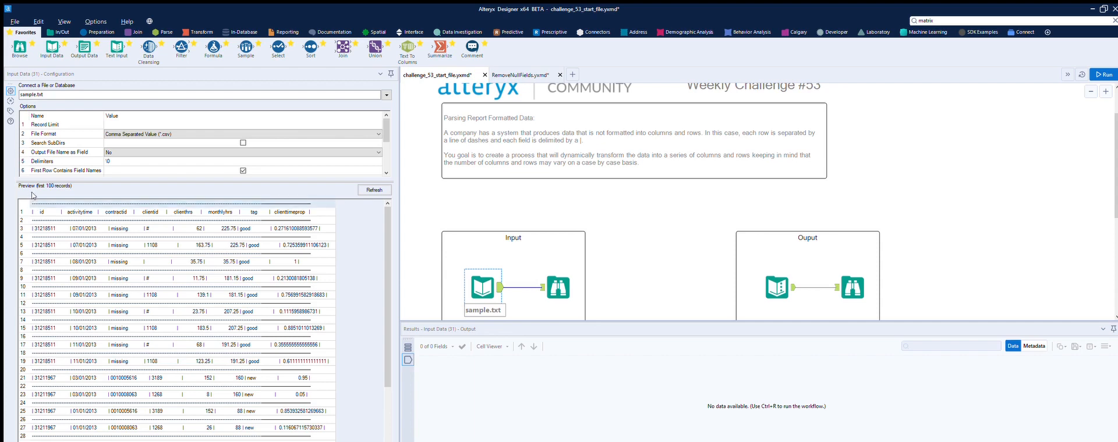
scroll(60, 204, down, 2)
scroll(43, 226, up, 2)
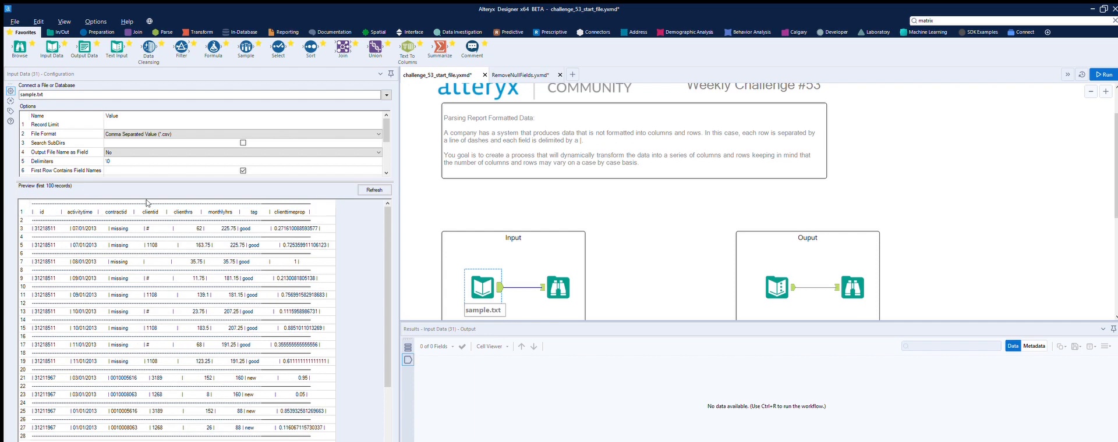
Add a Text To Columns tool below the Input container and connect the sample.txt input to it
drag(407, 48, 609, 295)
scroll(611, 291, down, 3)
drag(611, 169, 596, 252)
drag(499, 161, 579, 267)
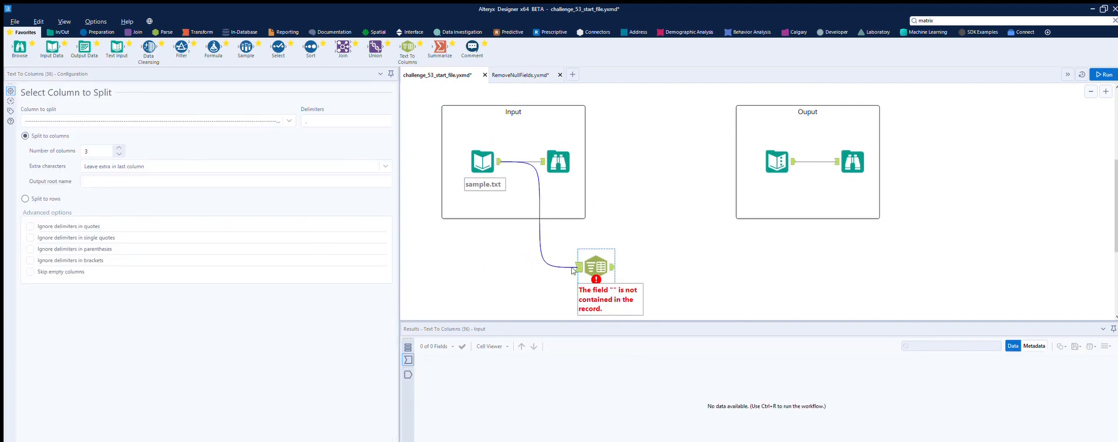
Configure the Text To Columns tool to split on the | delimiter into 40 columns
click(314, 121)
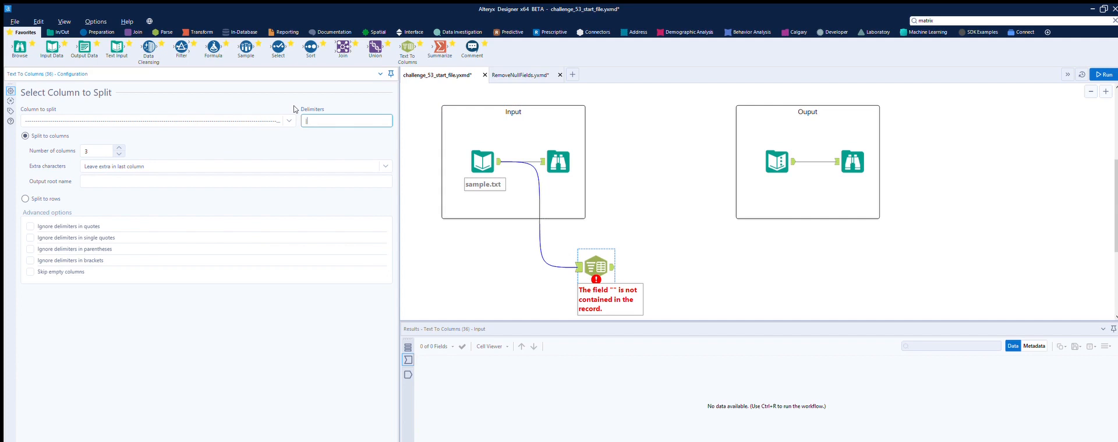
click(119, 148)
click(118, 148)
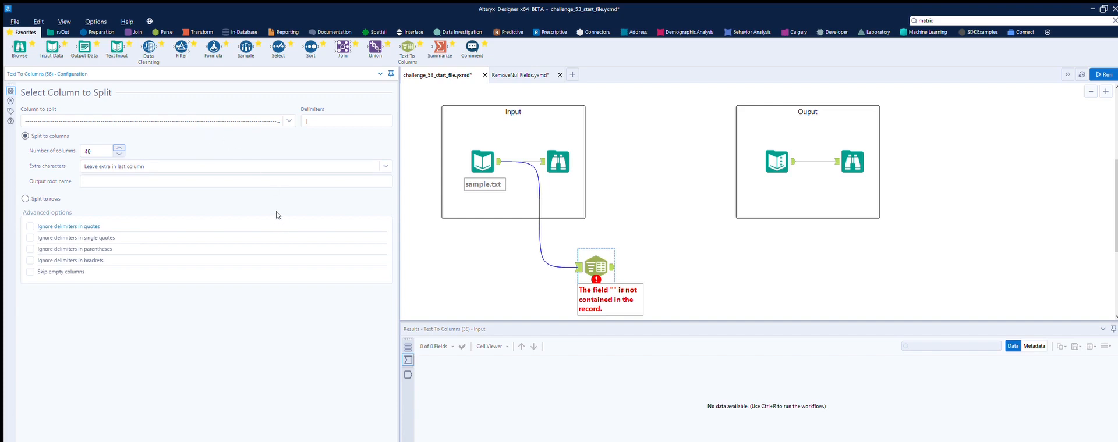
Run the workflow and review the records output by the Text To Columns tool
click(1105, 74)
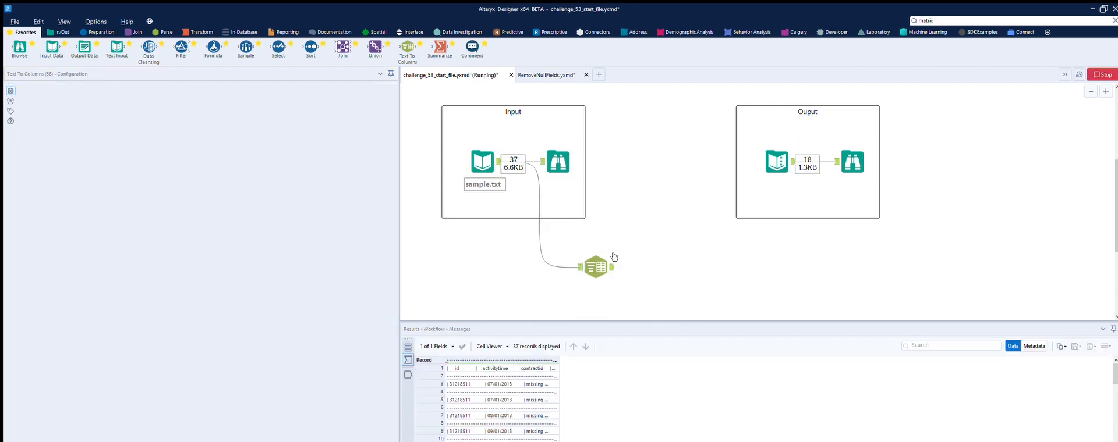
click(611, 255)
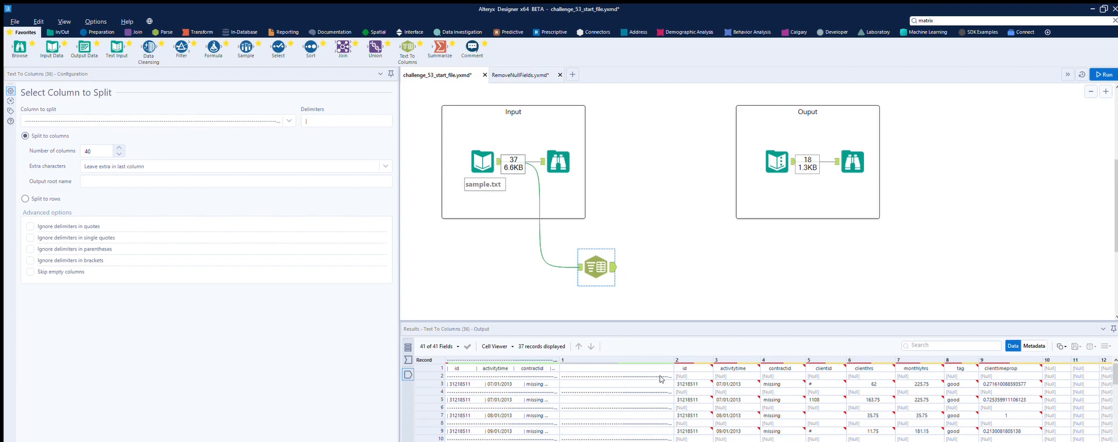
scroll(617, 373, down, 9)
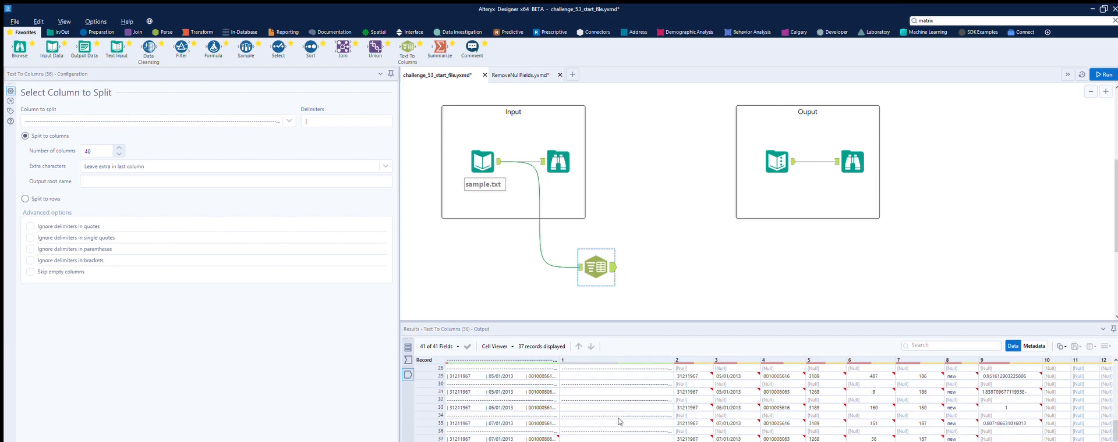
scroll(627, 419, up, 3)
scroll(627, 419, up, 6)
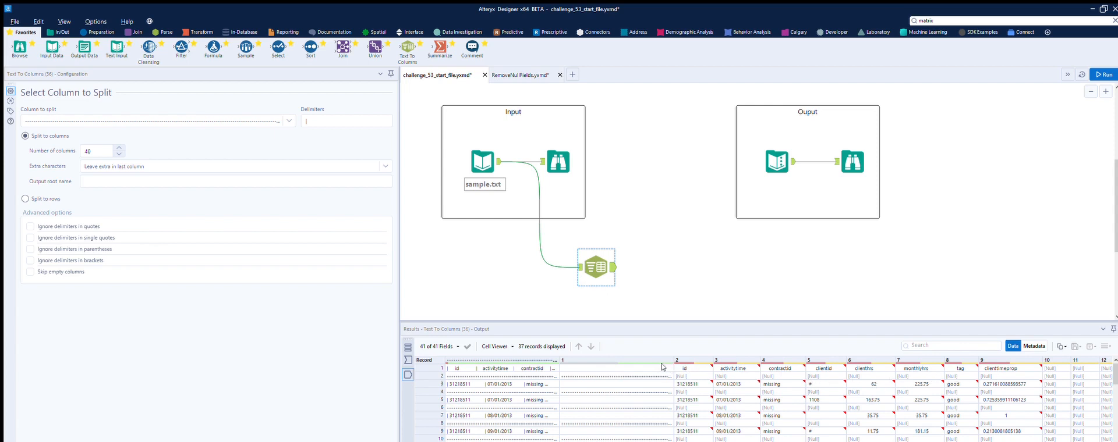
click(641, 354)
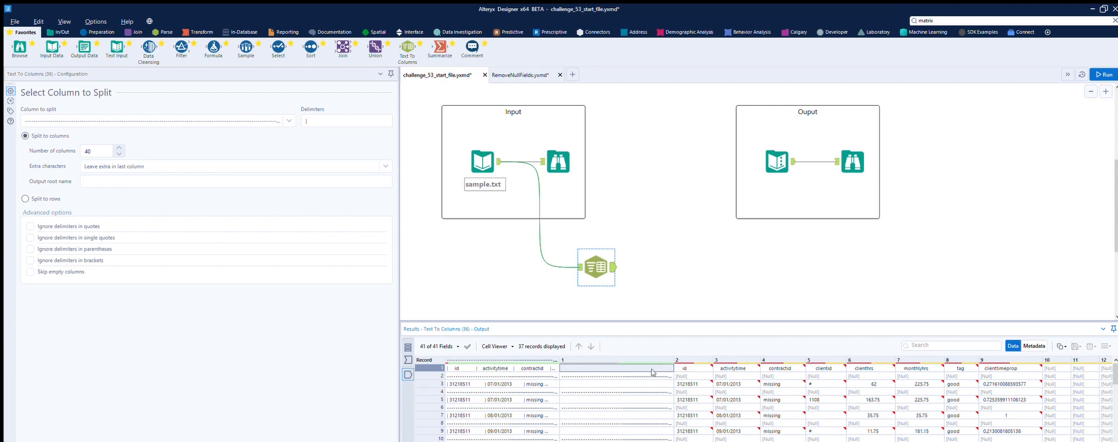
Add a Filter after Text To Columns that keeps rows where field 2 is not null, and run the workflow
drag(182, 46, 678, 276)
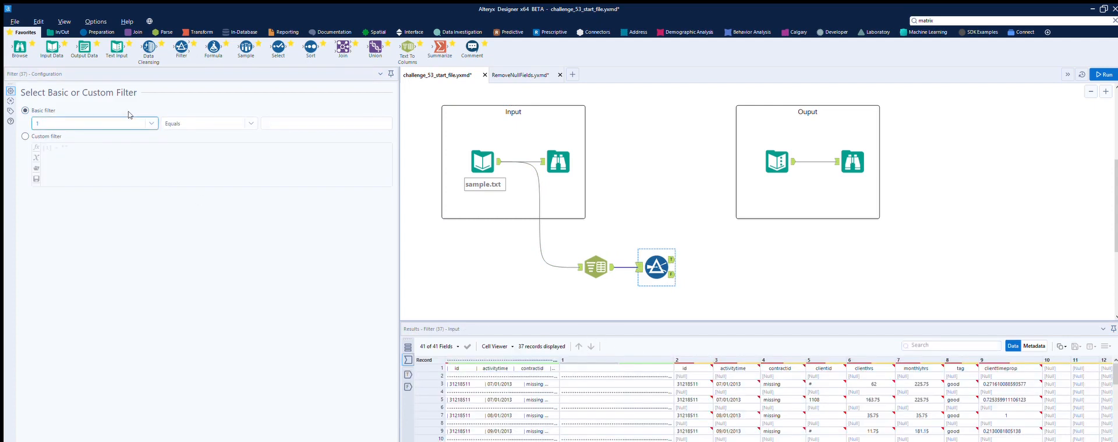
click(146, 123)
click(116, 141)
click(250, 124)
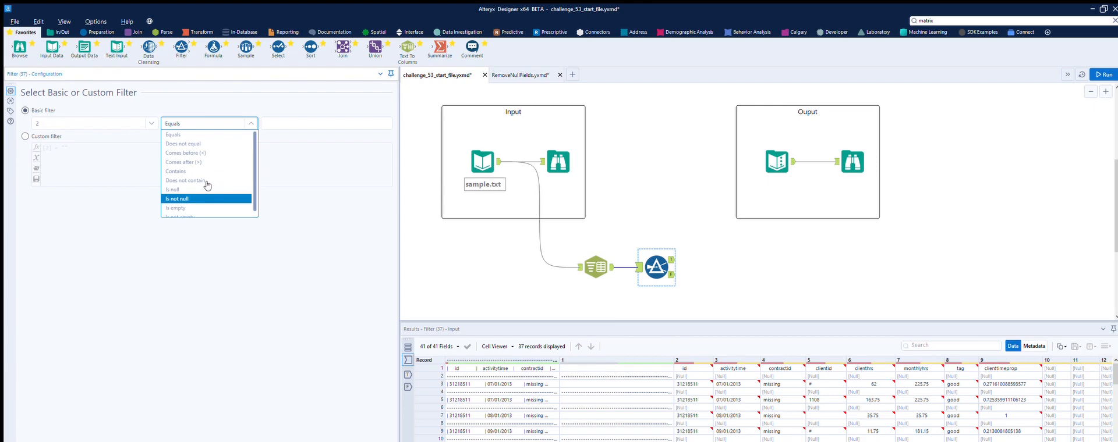
click(192, 199)
click(1104, 75)
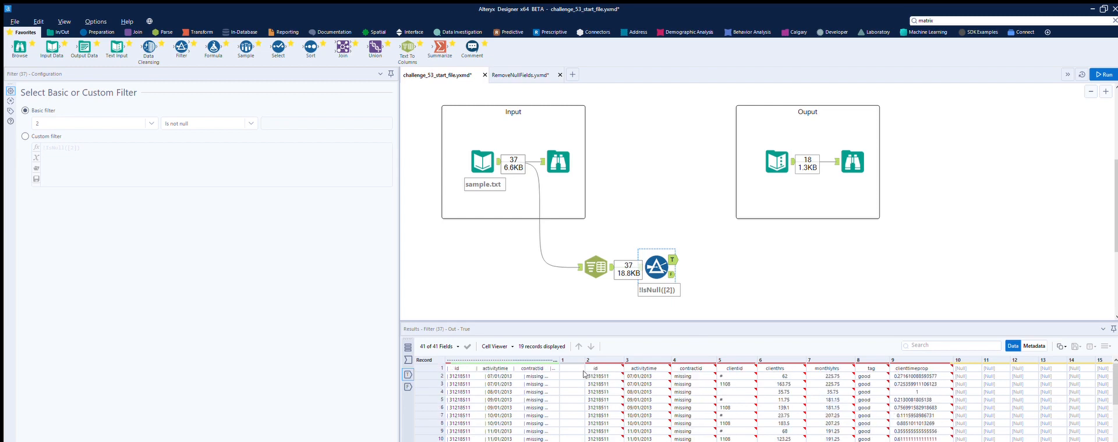
Attach a Select tool to the Filter's true output, exclude the dashed-line field and field 1, and run the workflow to check the output
drag(282, 39, 740, 259)
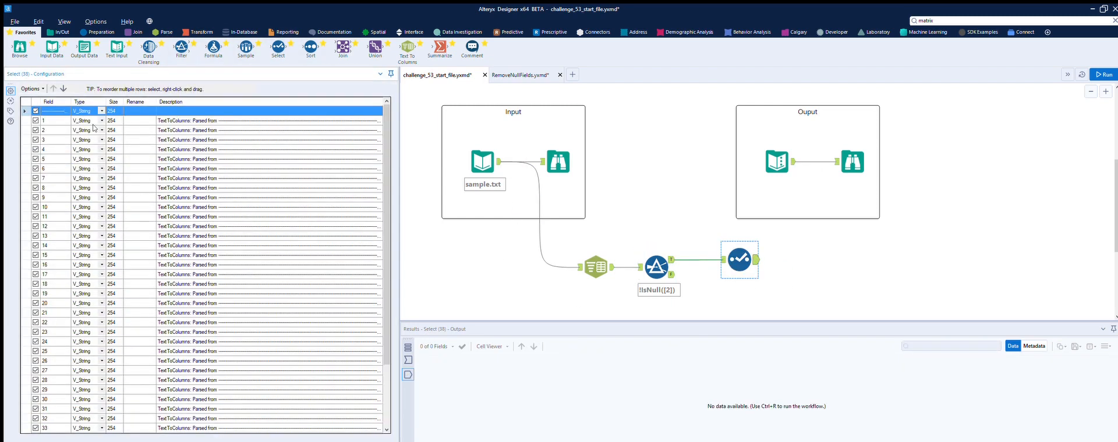
click(36, 111)
click(35, 120)
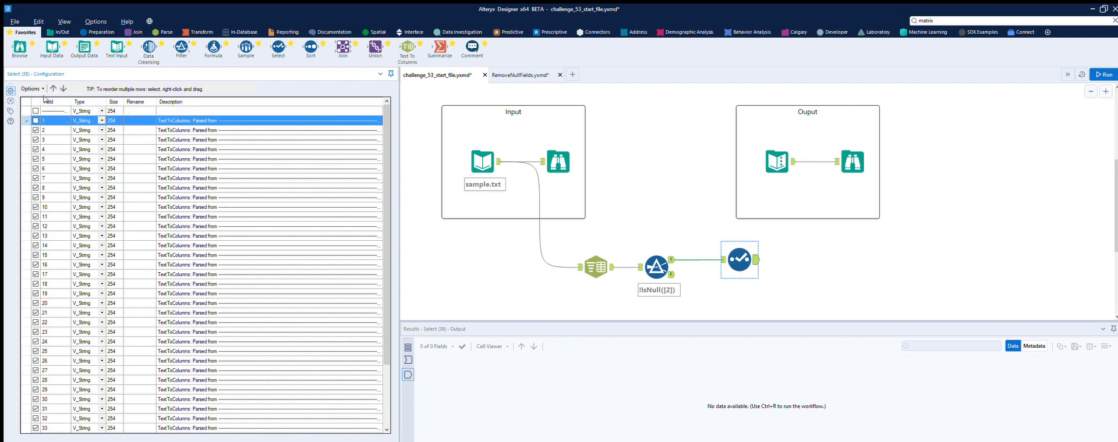
click(1103, 75)
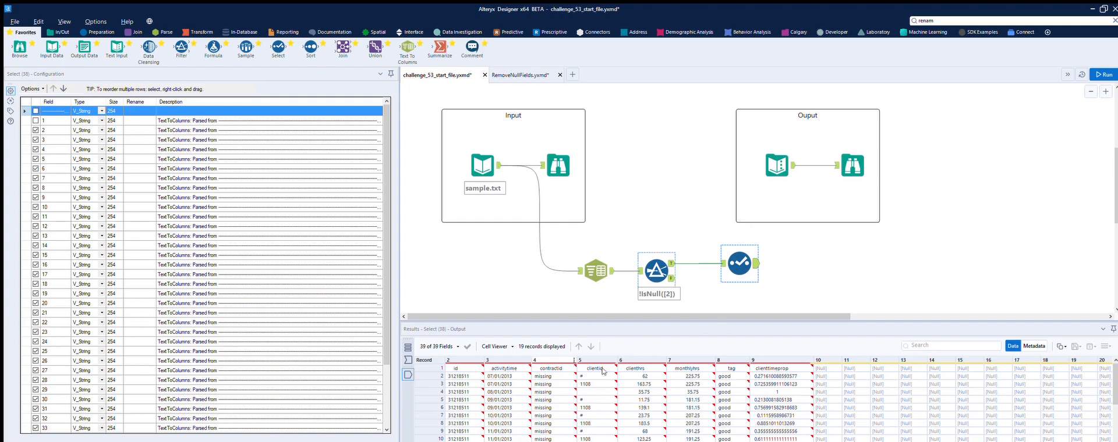
click(722, 264)
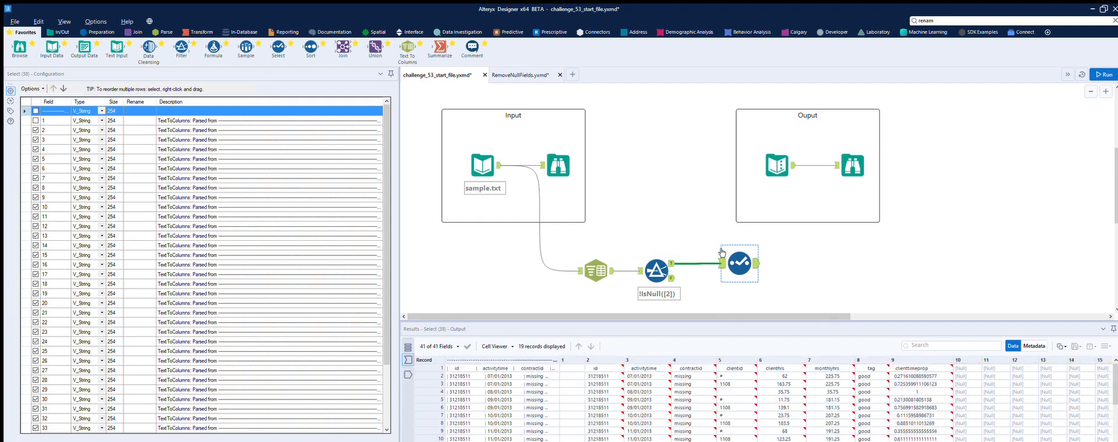
click(726, 252)
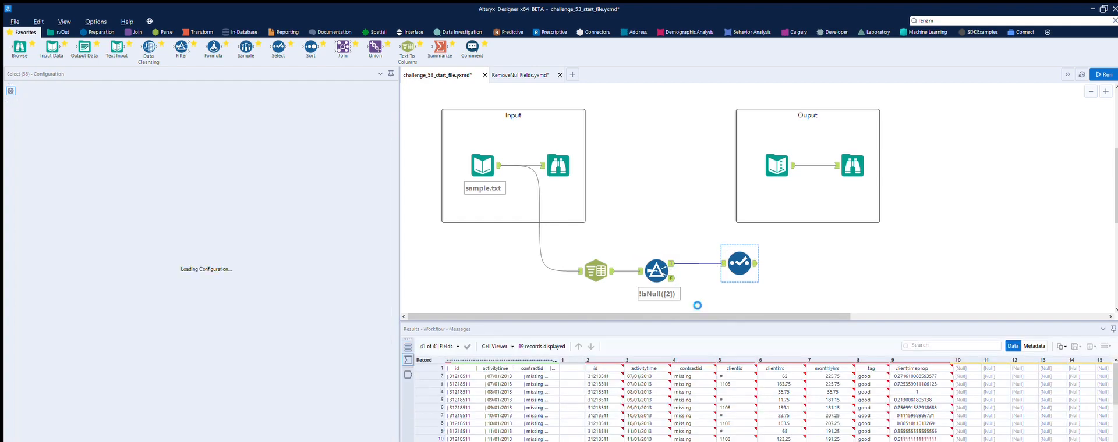
click(755, 262)
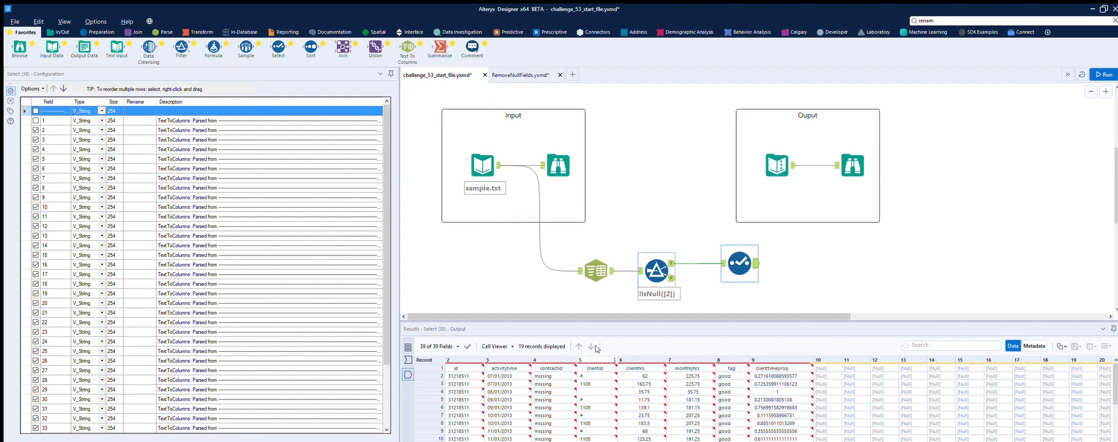
Add a Data Cleansing tool after the Select tool and review the null columns
drag(149, 49, 807, 264)
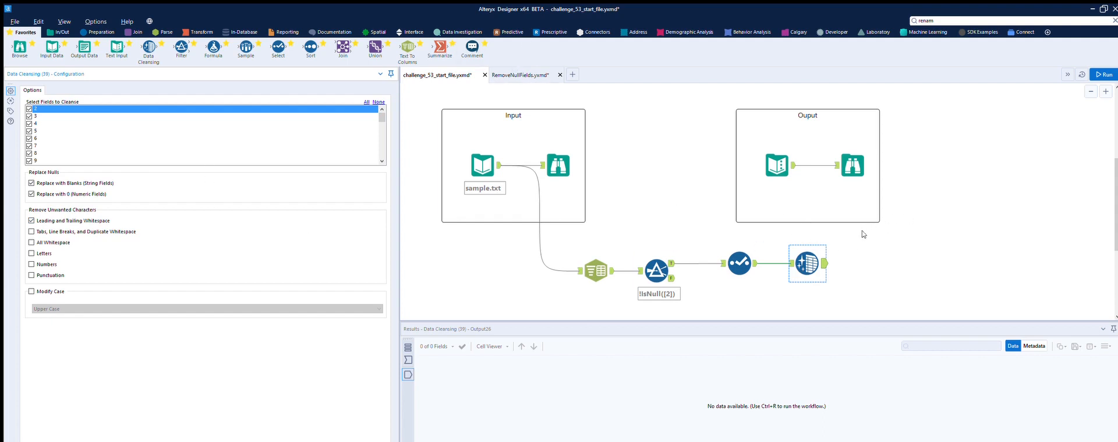
ctrl+click(748, 260)
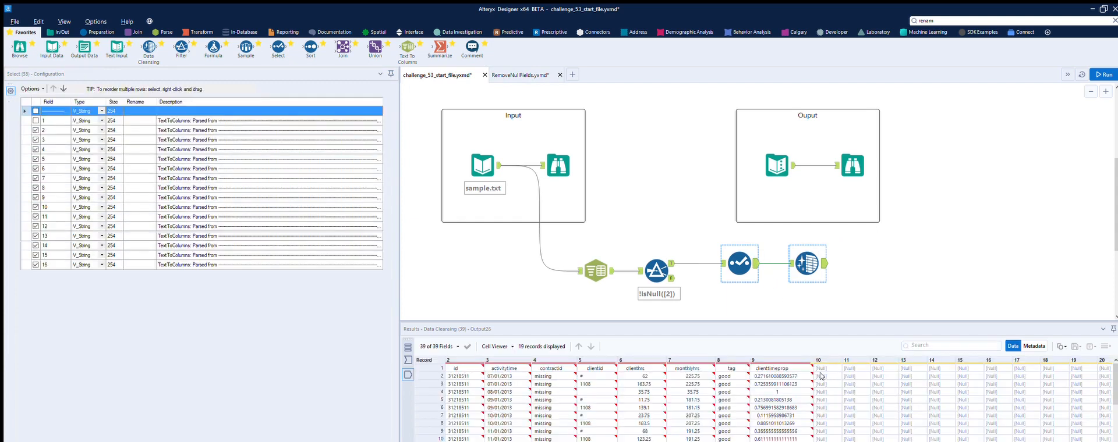
Copy the null-field removal tools, without the input, from RemoveNullFields.yxmd into challenge_53_start_file.yxmd and place them below the Data Cleansing tool
click(520, 74)
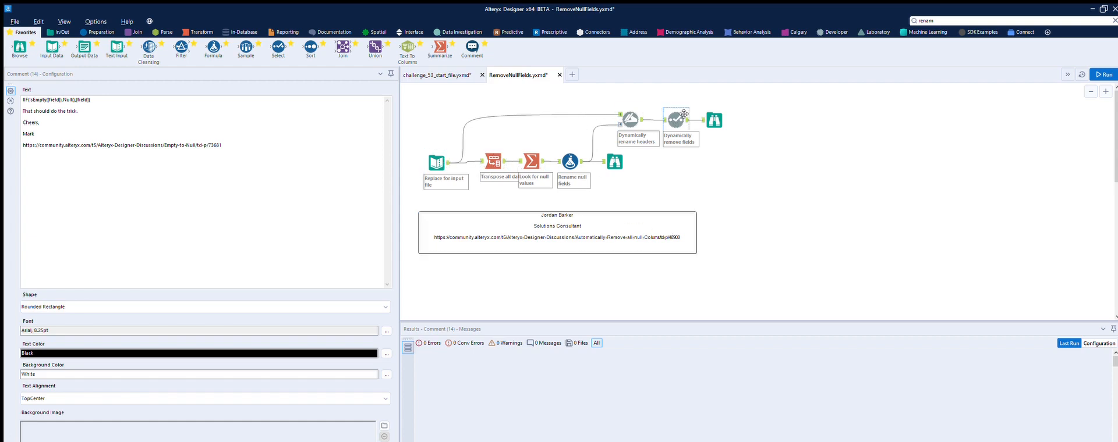
drag(477, 95, 787, 180)
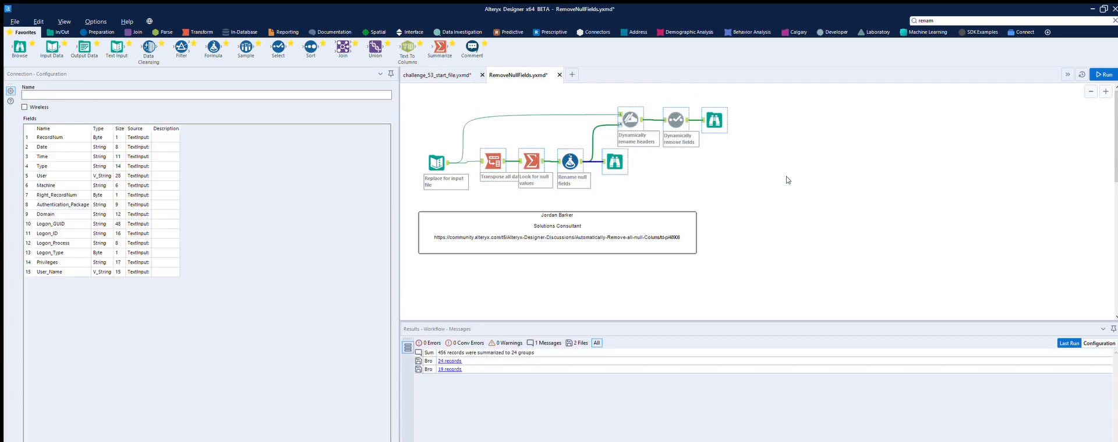
key(ctrl+Tab)
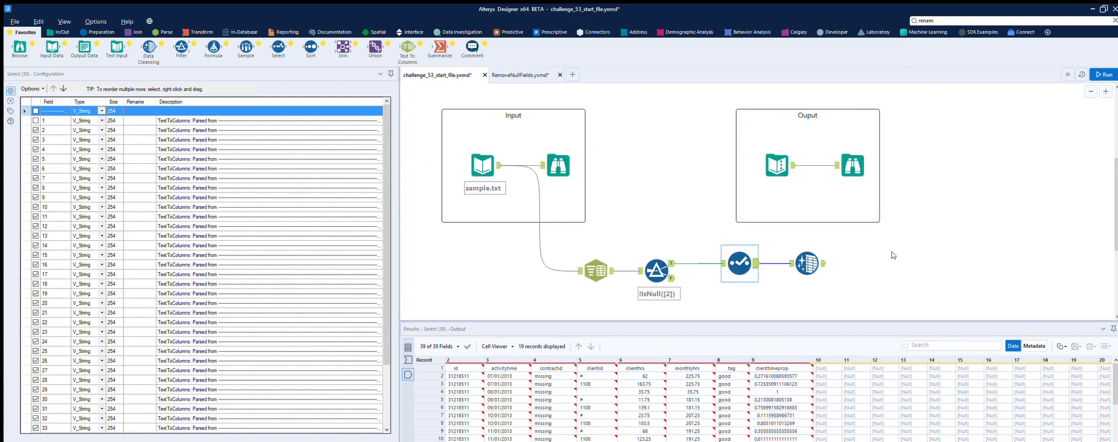
key(ctrl+v)
scroll(905, 241, down, 3)
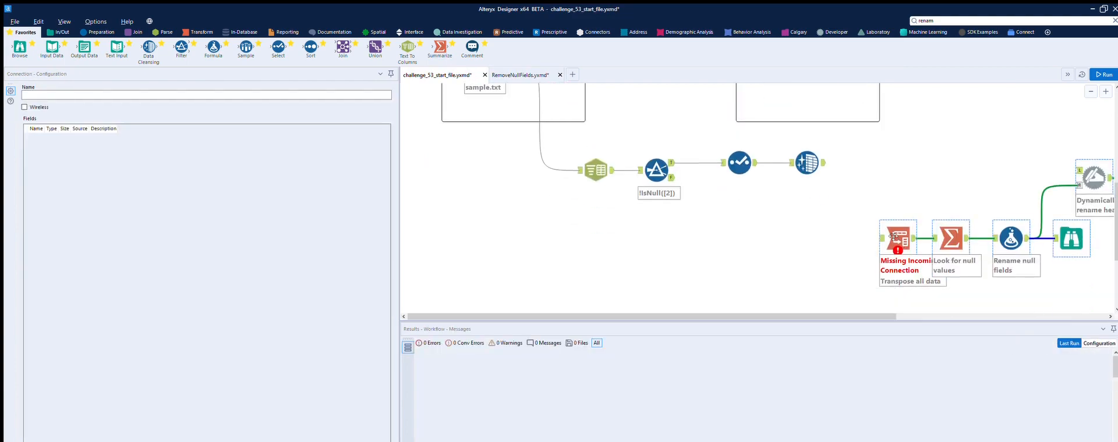
drag(893, 236, 833, 221)
Following the wiring in RemoveNullFields.yxmd, connect the Data Cleansing output to the Dynamic Rename tool's left input and to the Transpose tool
click(504, 72)
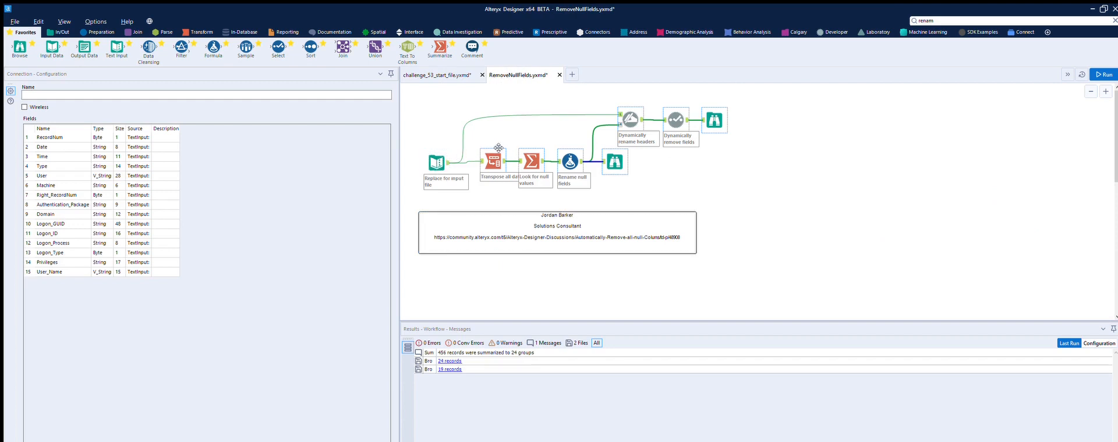
click(436, 75)
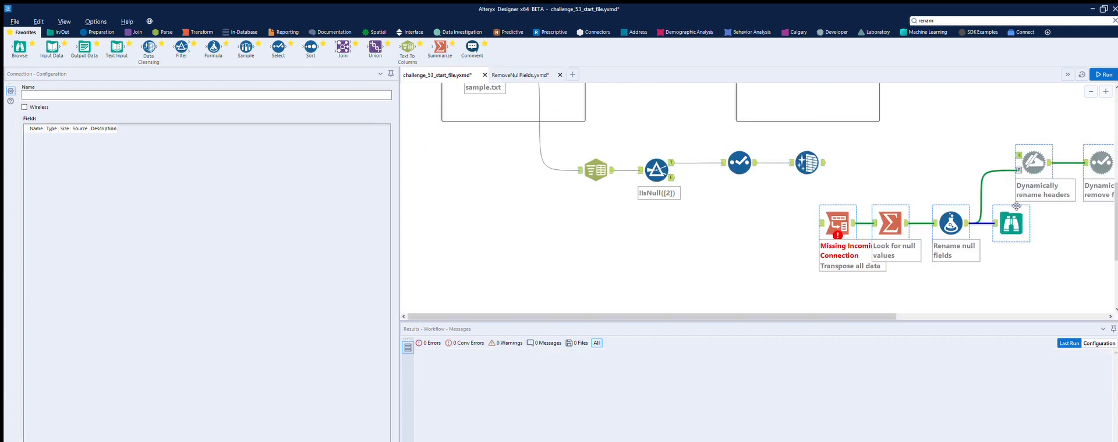
drag(824, 163, 1018, 155)
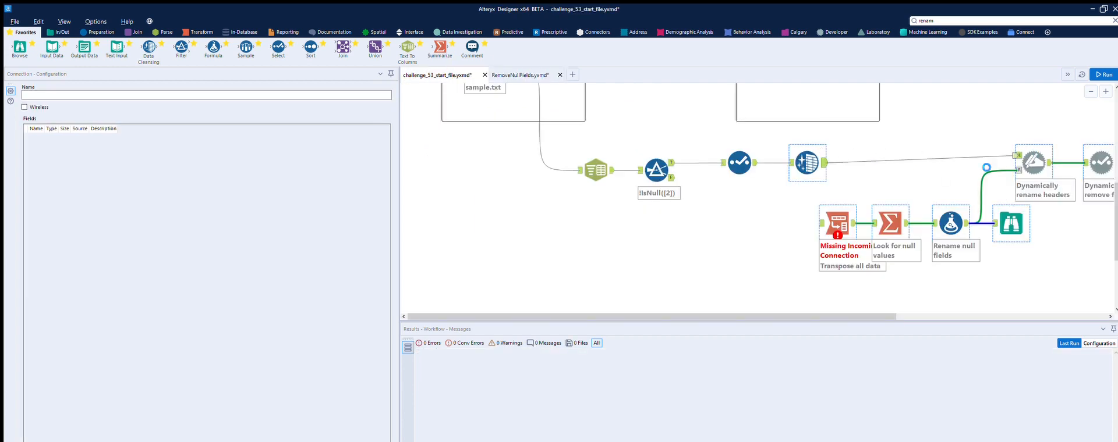
drag(823, 162, 821, 223)
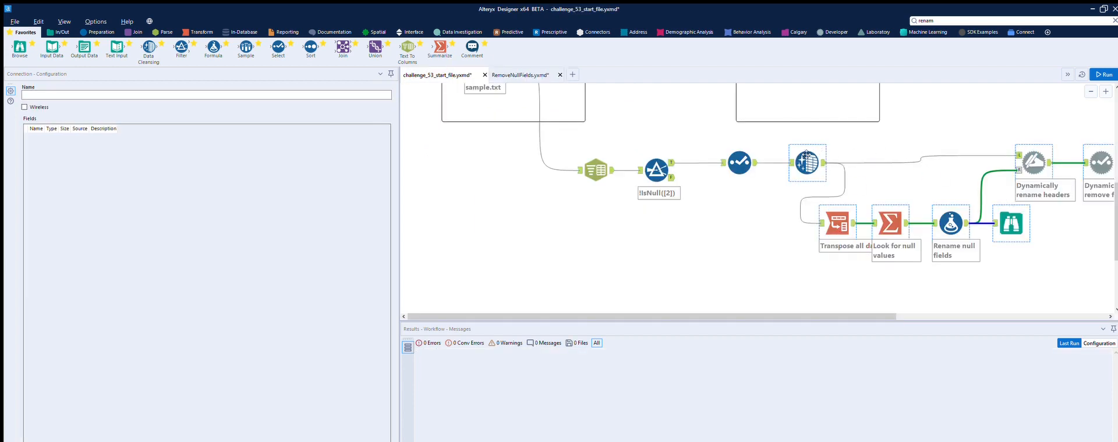
Turn off replacing nulls with blanks and with 0 in the Data Cleansing tool, and run the workflow
click(824, 168)
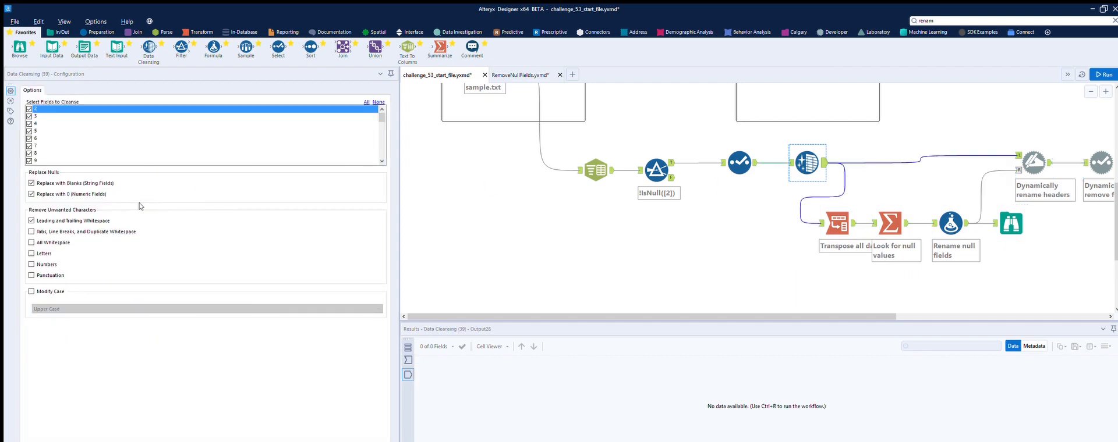
click(32, 183)
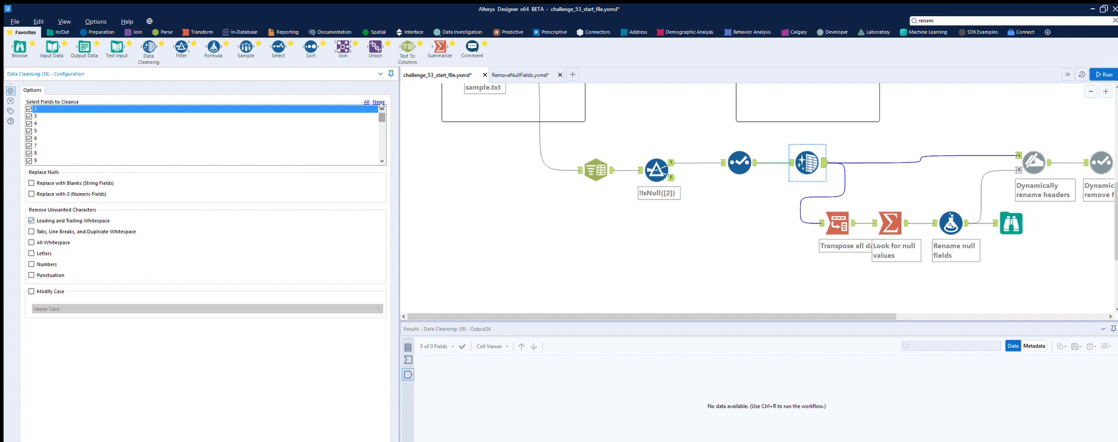
click(1102, 74)
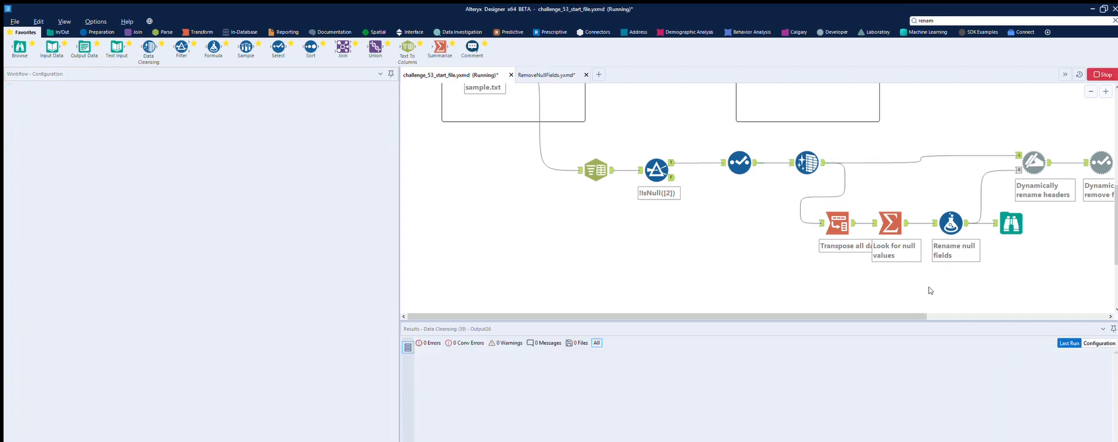
Compare the records and fields in the final Browse after the dynamic field removal with those in the expected output's Browse
scroll(998, 304, right, 3)
click(941, 164)
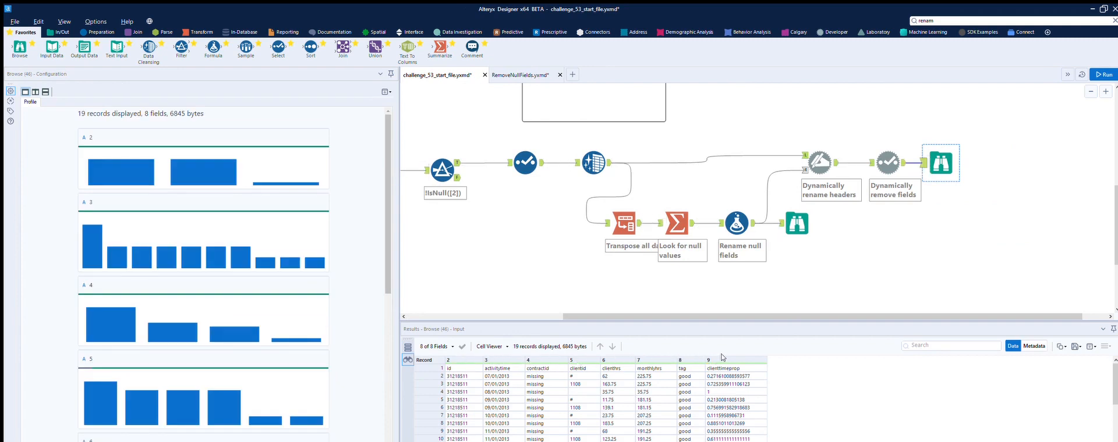
scroll(722, 357, down, 1)
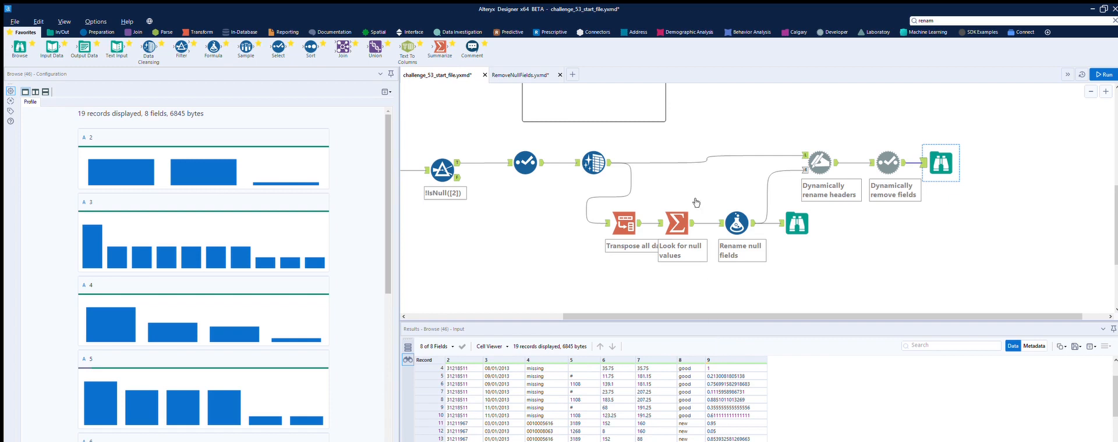
scroll(689, 153, up, 1)
click(639, 116)
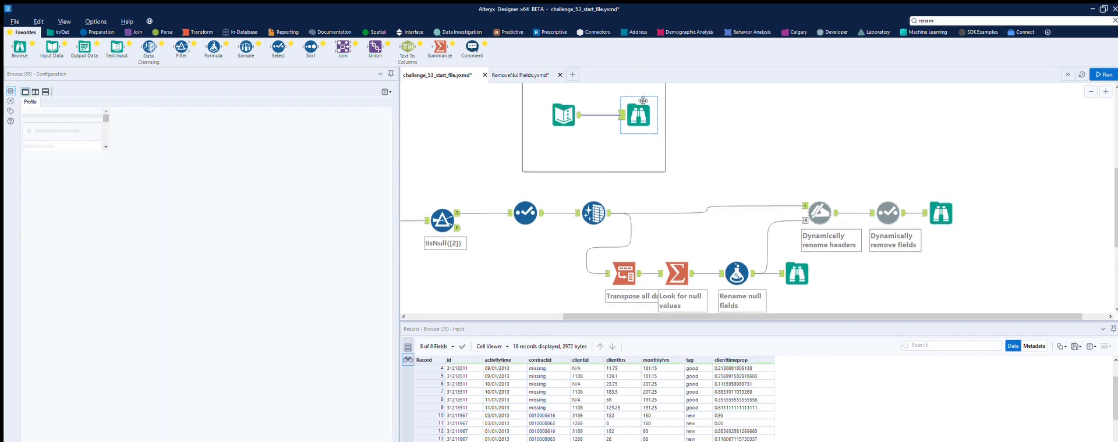
click(635, 113)
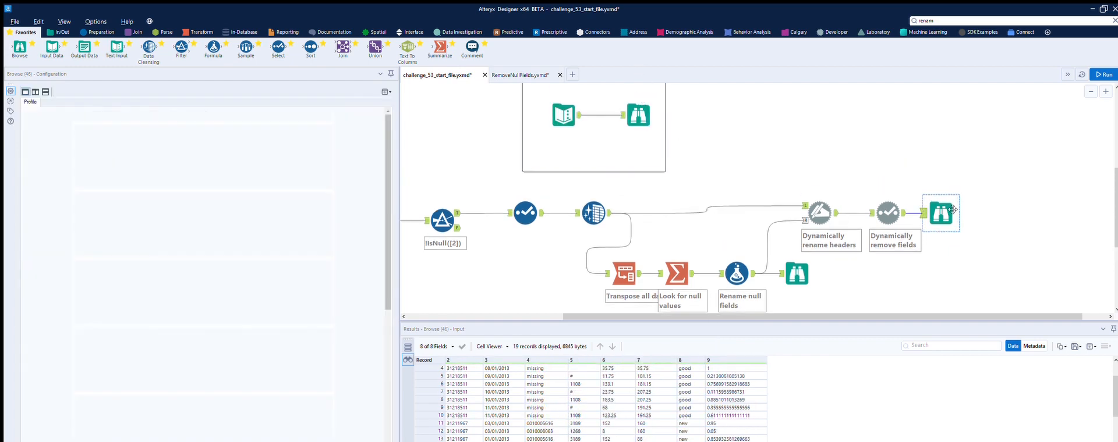
click(632, 112)
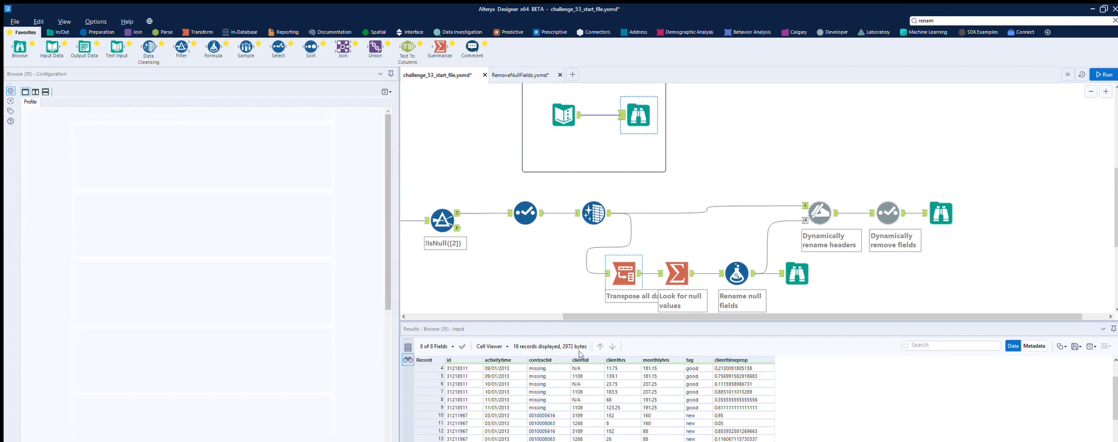
click(941, 213)
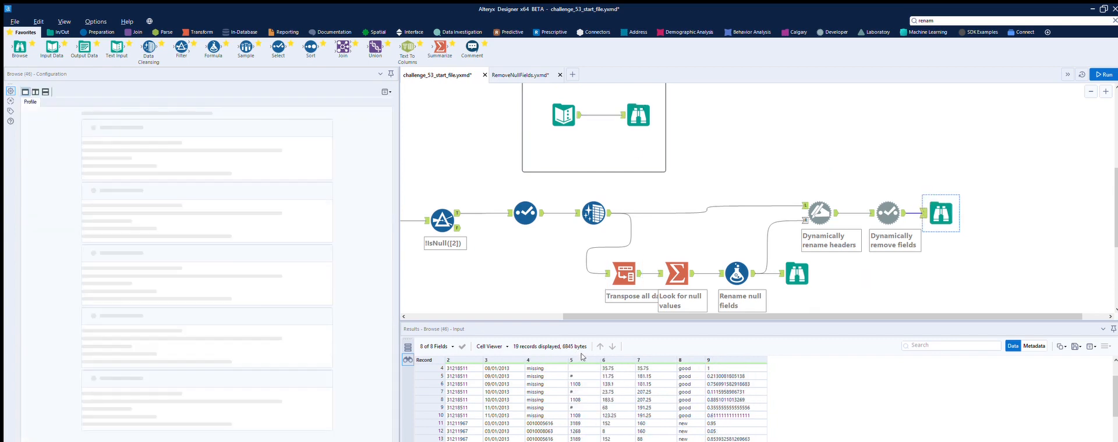
click(641, 110)
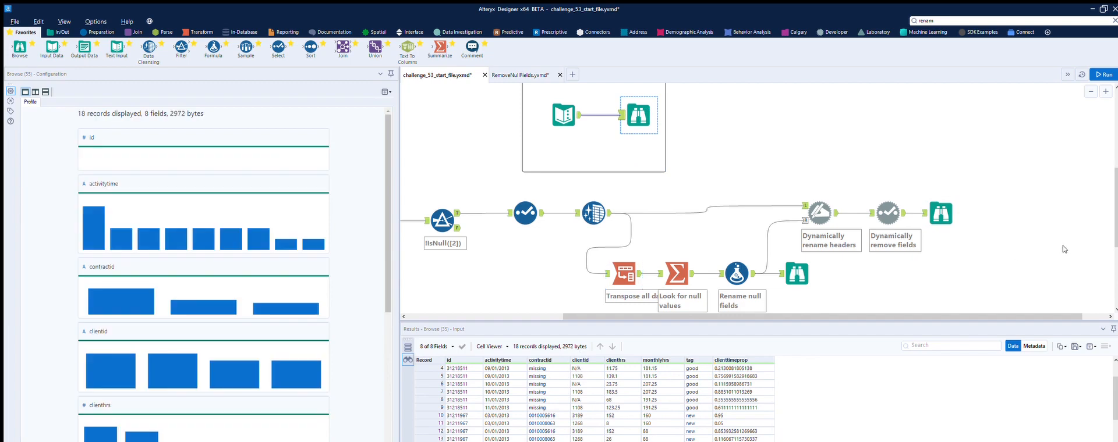
Make room before the final Browse and insert a copy of the Dynamic Rename tool between the dynamic field removal and that Browse
drag(942, 213, 1077, 213)
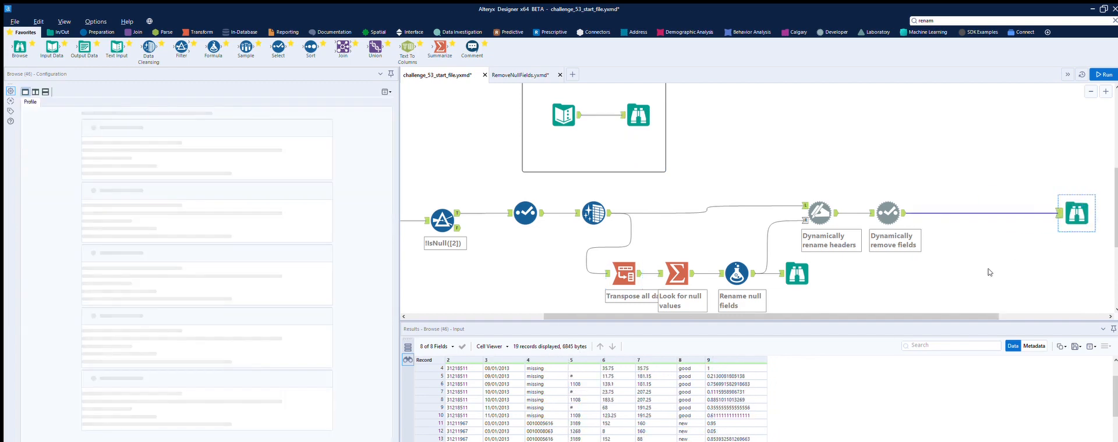
click(821, 205)
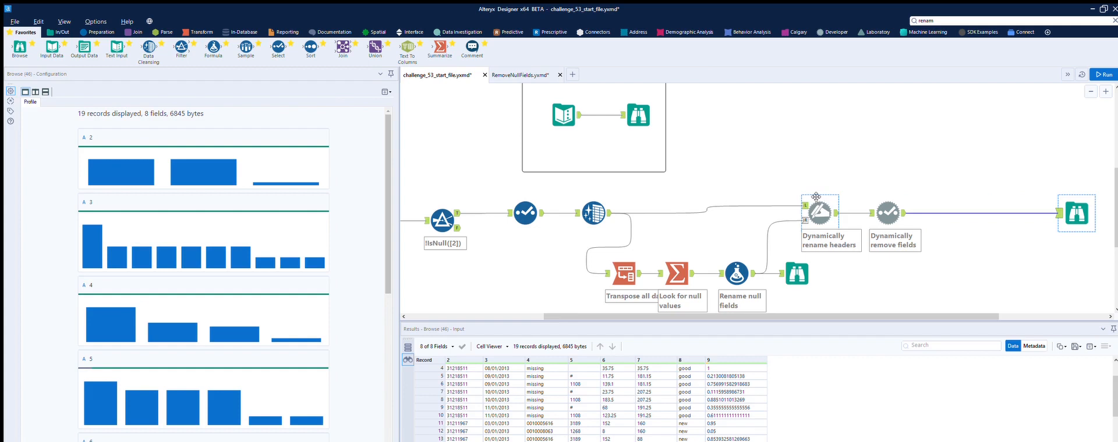
key(ctrl+c)
key(ctrl+v)
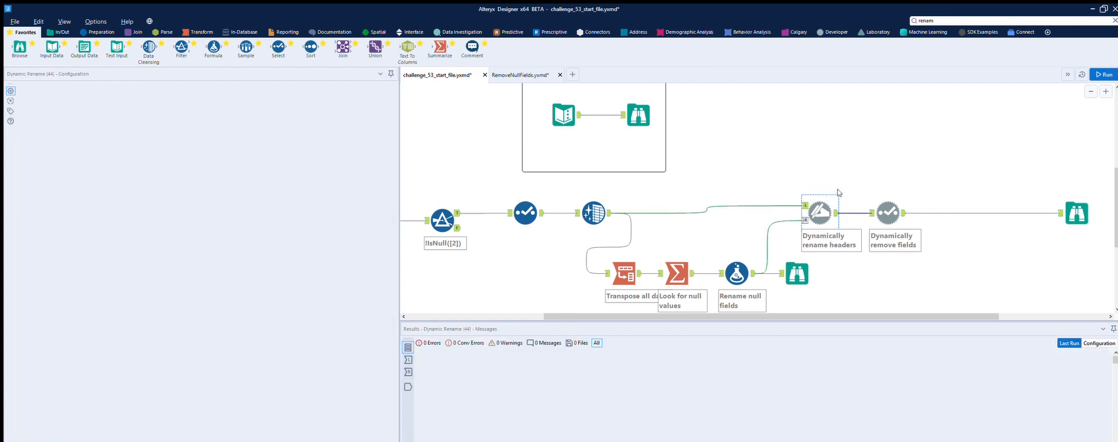
drag(843, 219, 960, 209)
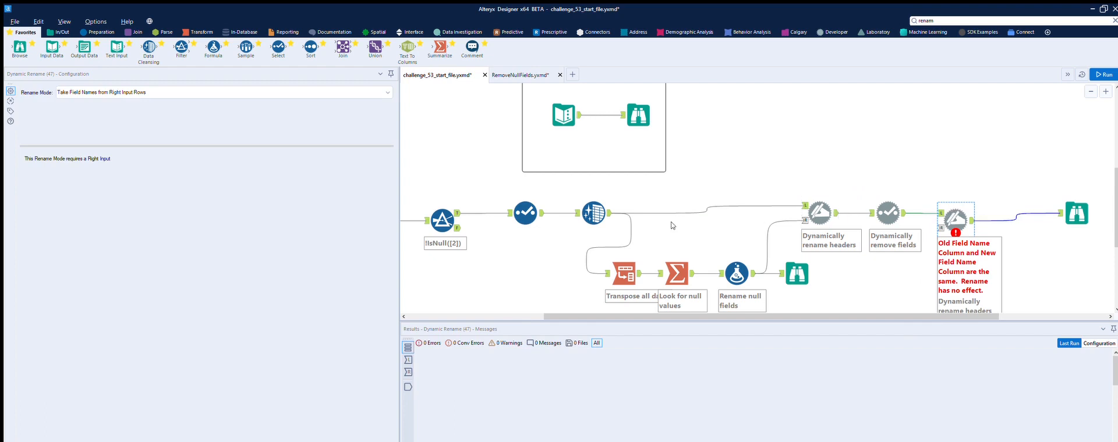
Set the copied Dynamic Rename tool to Take Field Names from First Row of Data, and run the workflow
click(123, 89)
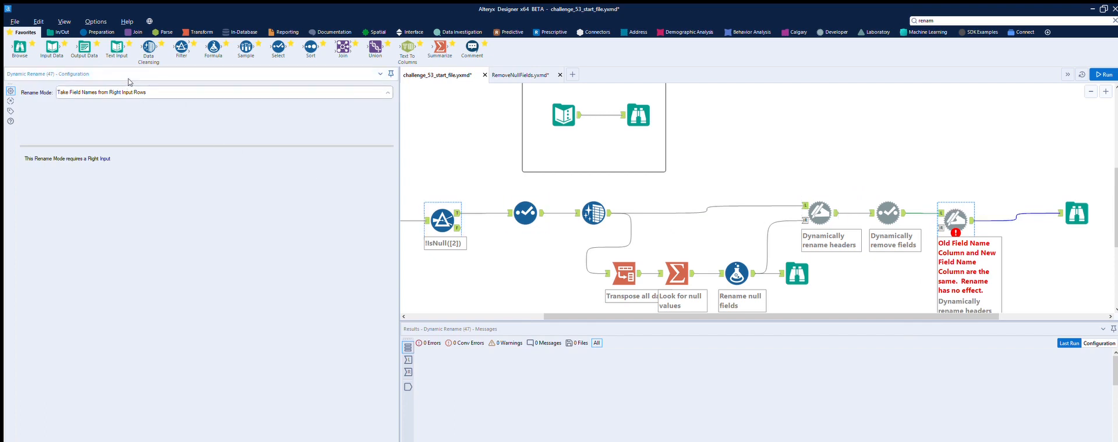
click(132, 114)
drag(354, 111, 351, 87)
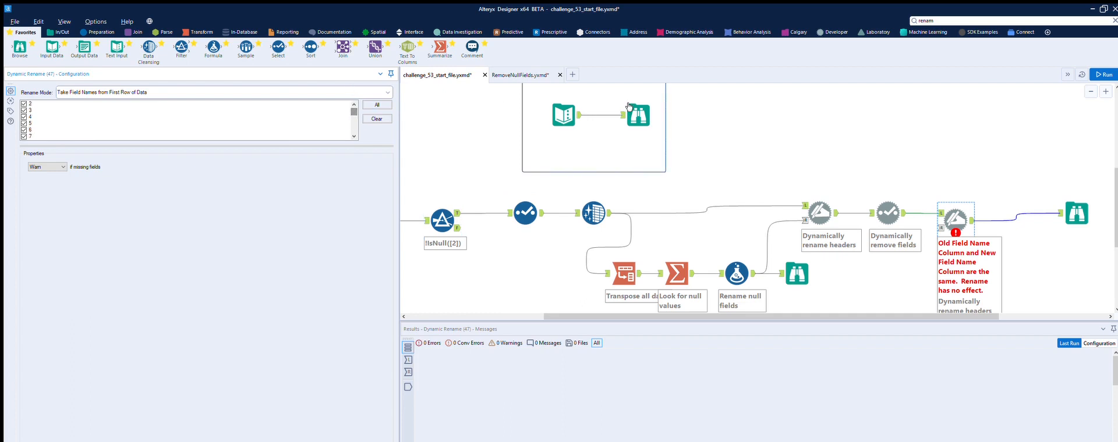
click(1070, 166)
click(1077, 213)
key(ctrl+r)
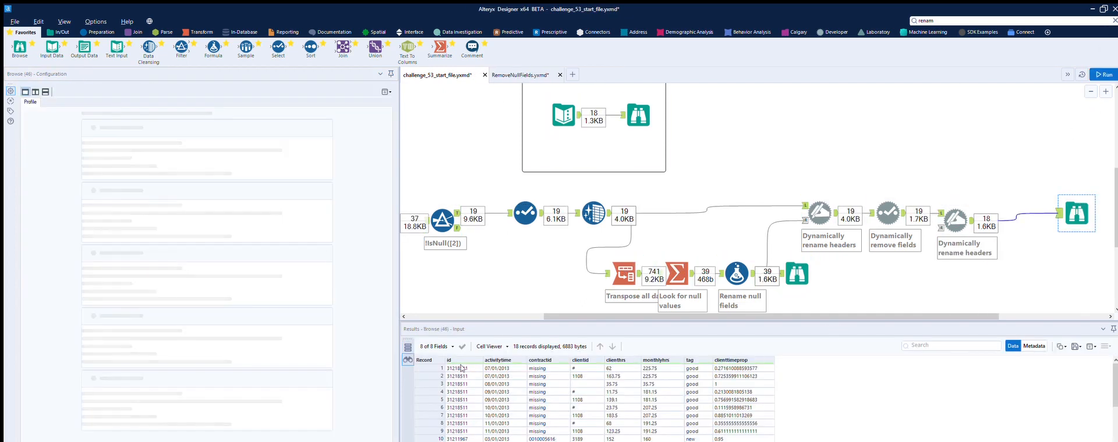
Compare the clientid values and remaining columns of the expected output with the renamed result in the final Browse
click(639, 116)
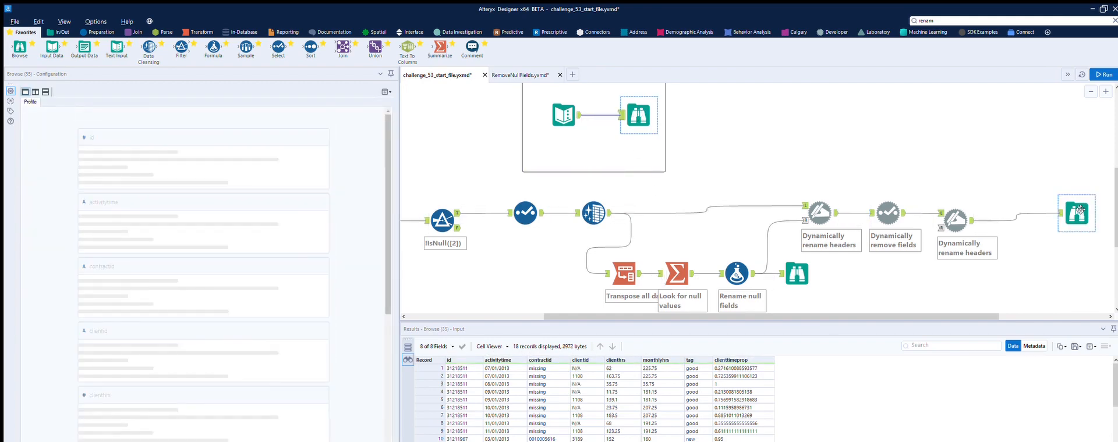
scroll(591, 371, down, 3)
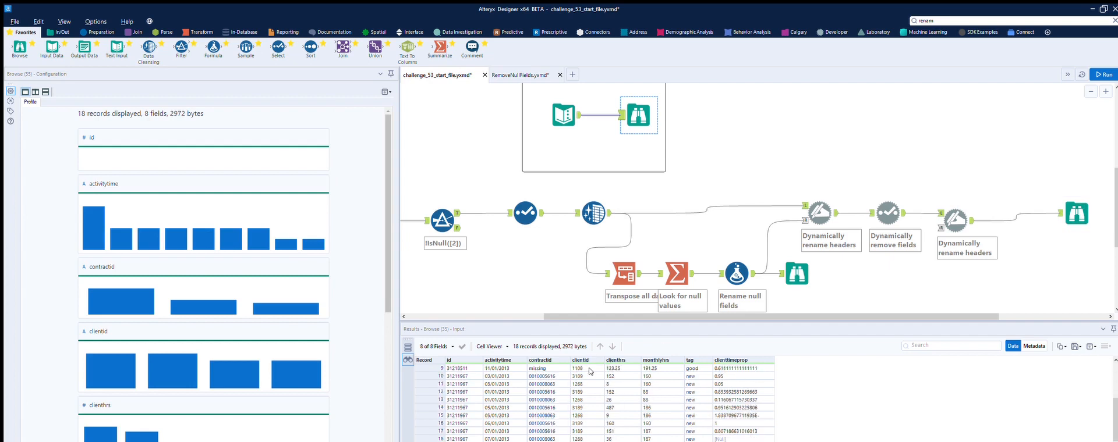
click(1076, 214)
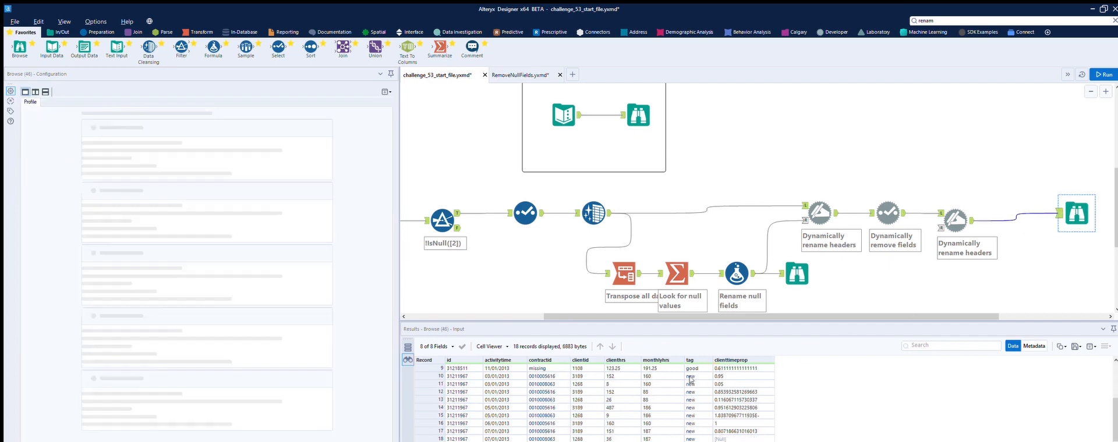
scroll(583, 368, up, 2)
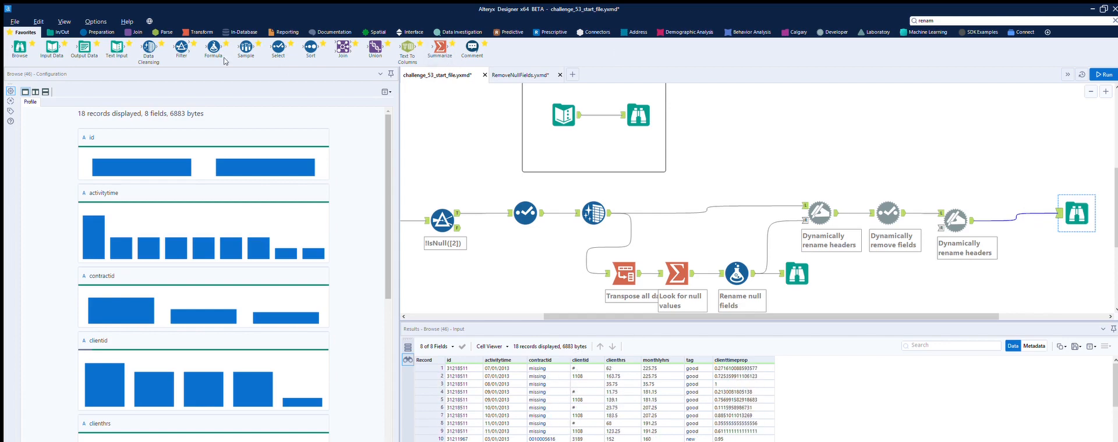
Add a Formula tool before the final Browse, with output column clientid and the expression template IF c THEN t ELSE f ENDIF
drag(214, 48, 1016, 220)
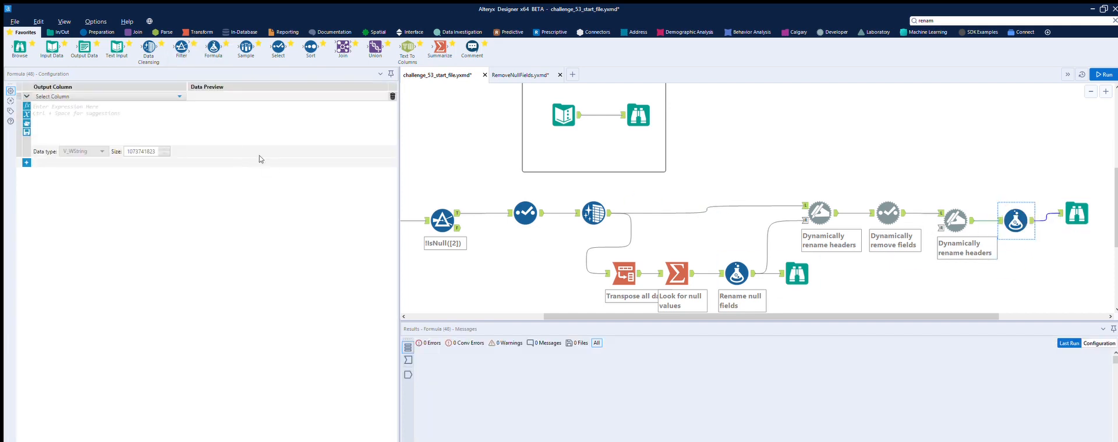
click(81, 96)
key(Return)
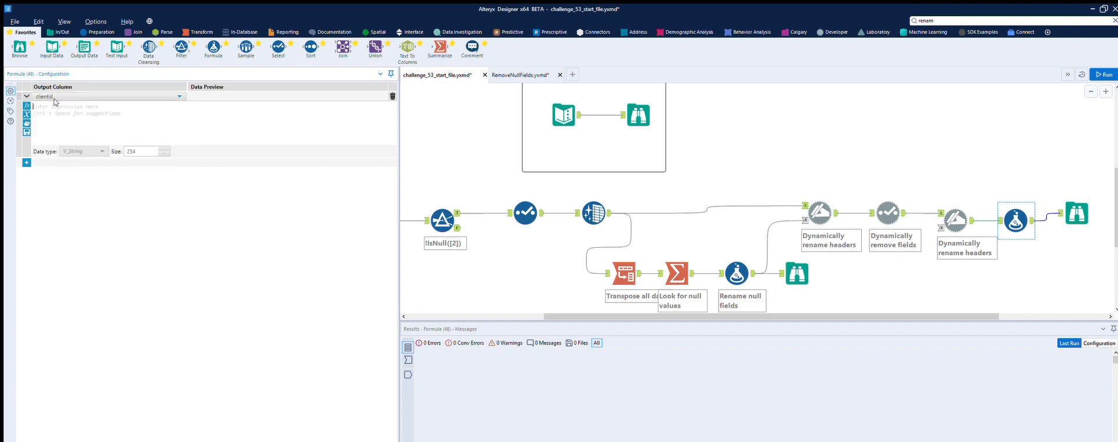
click(27, 105)
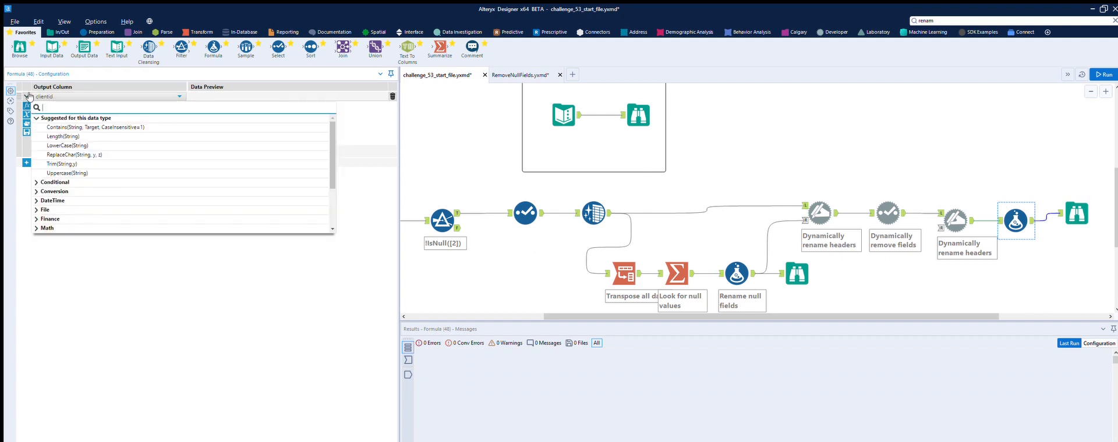
click(36, 181)
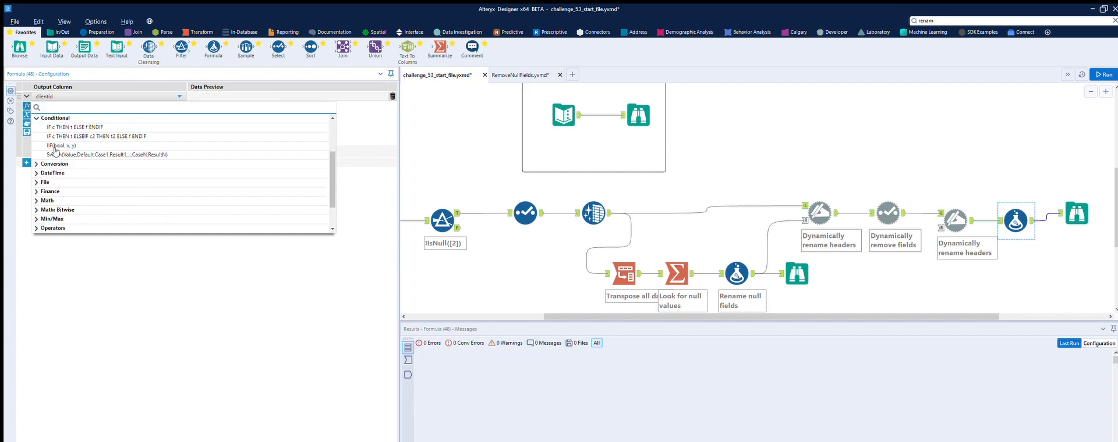
click(67, 127)
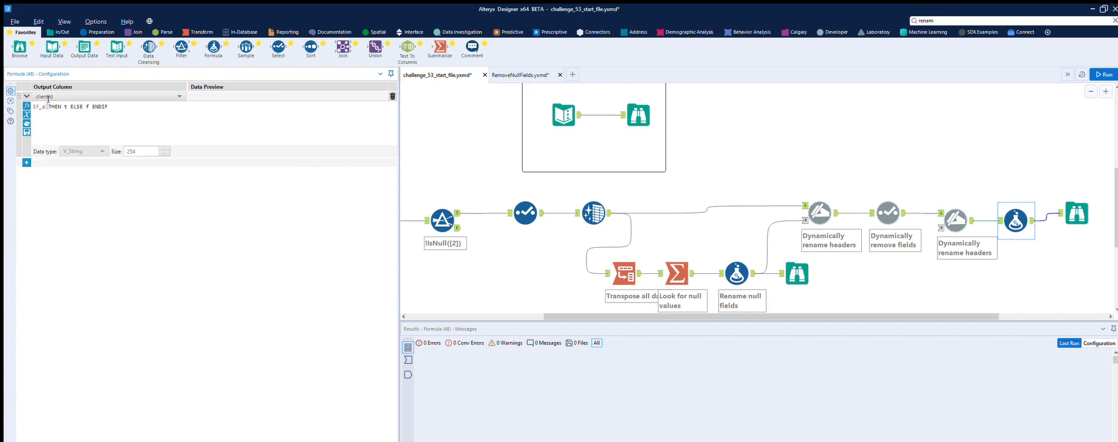
Replace the condition placeholder in the clientid expression with IsEmpty([clientid])
key(BackSpace)
click(26, 115)
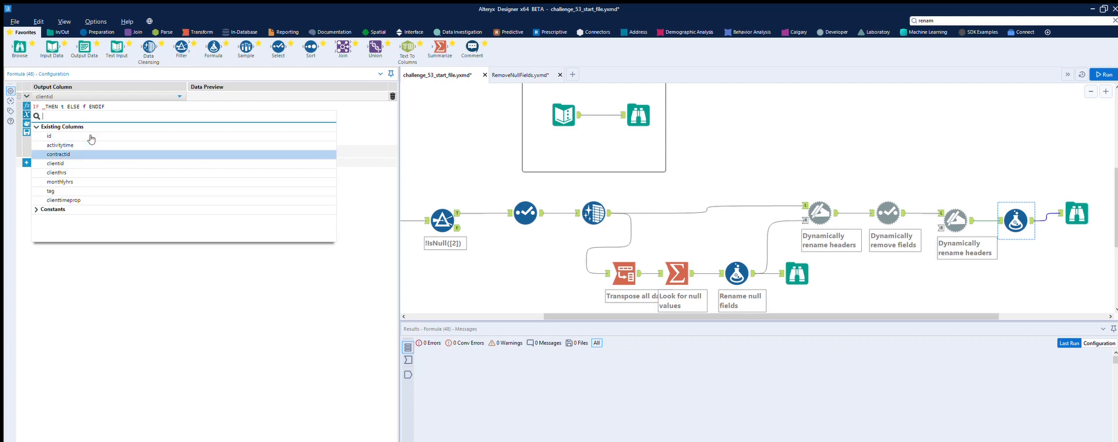
click(27, 91)
click(26, 106)
scroll(52, 208, down, 3)
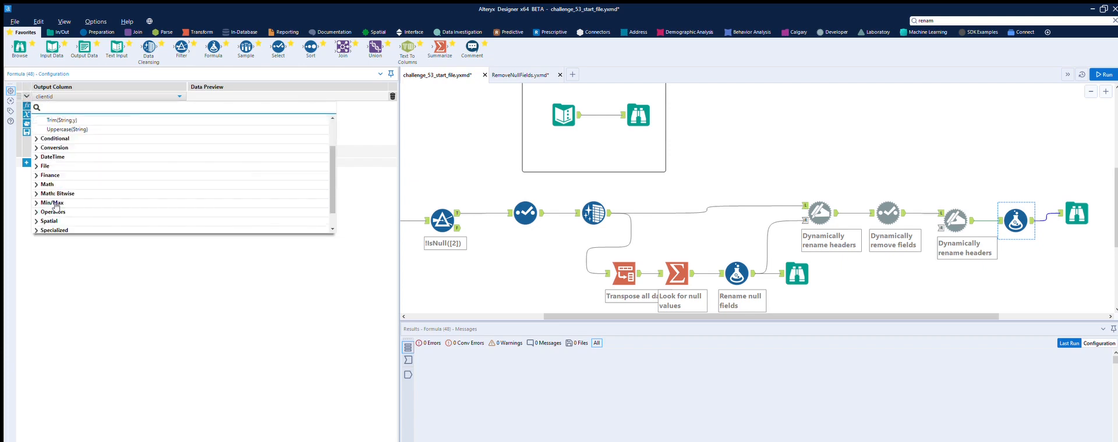
click(40, 219)
scroll(70, 175, down, 5)
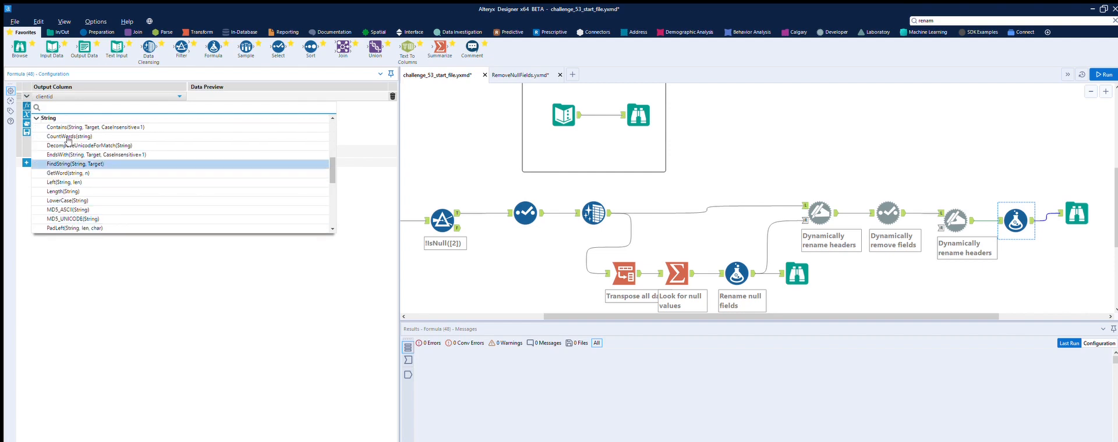
scroll(74, 138, down, 3)
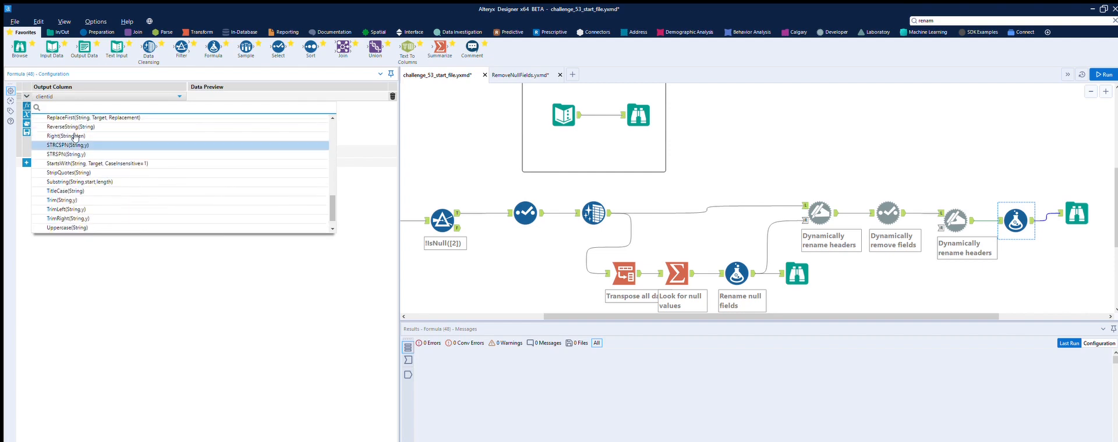
scroll(70, 175, down, 2)
click(36, 227)
scroll(70, 175, down, 3)
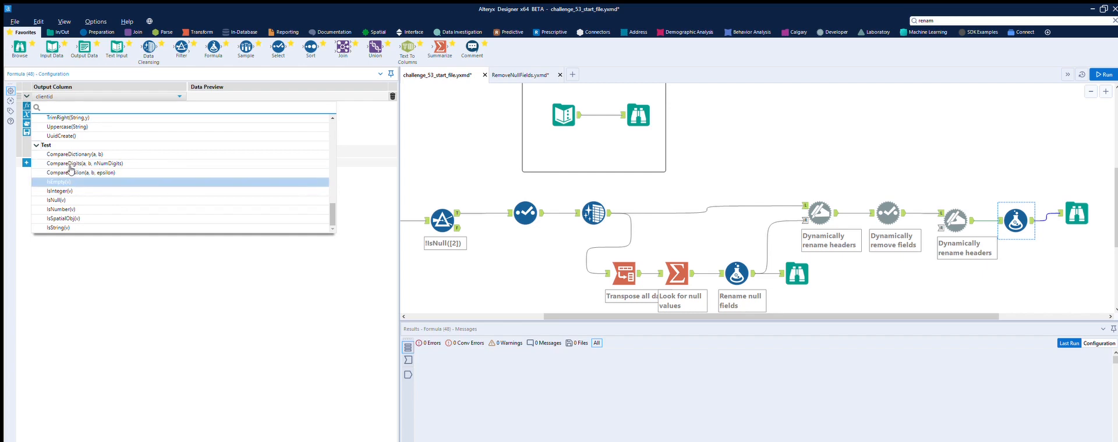
key(Return)
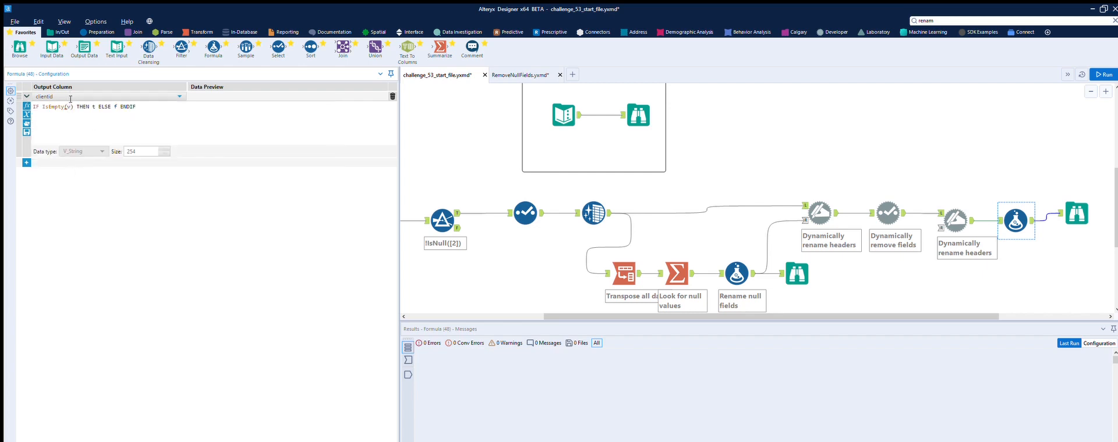
key(BackSpace)
text([)
click(93, 125)
Complete the clientid expression so it returns 'N/A' when the condition is true and [contractid] otherwise
text('N/A)
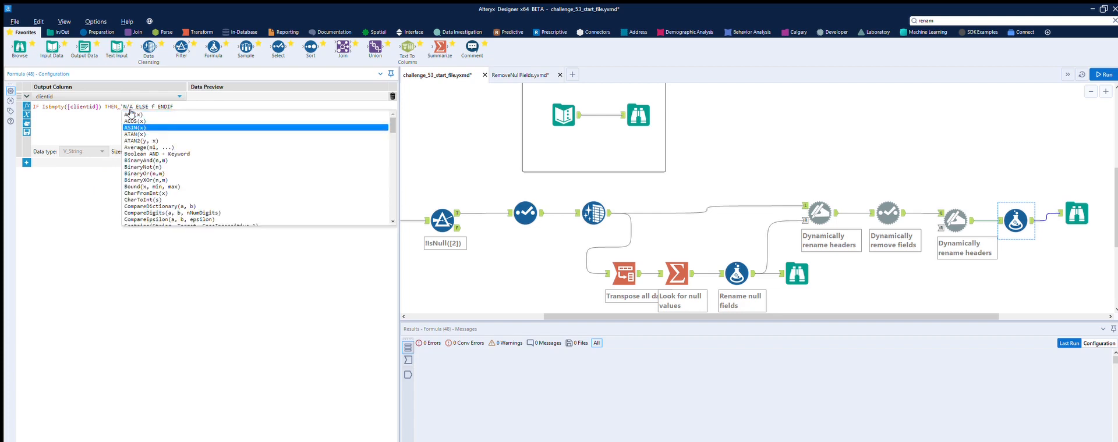
text(' ELSE )
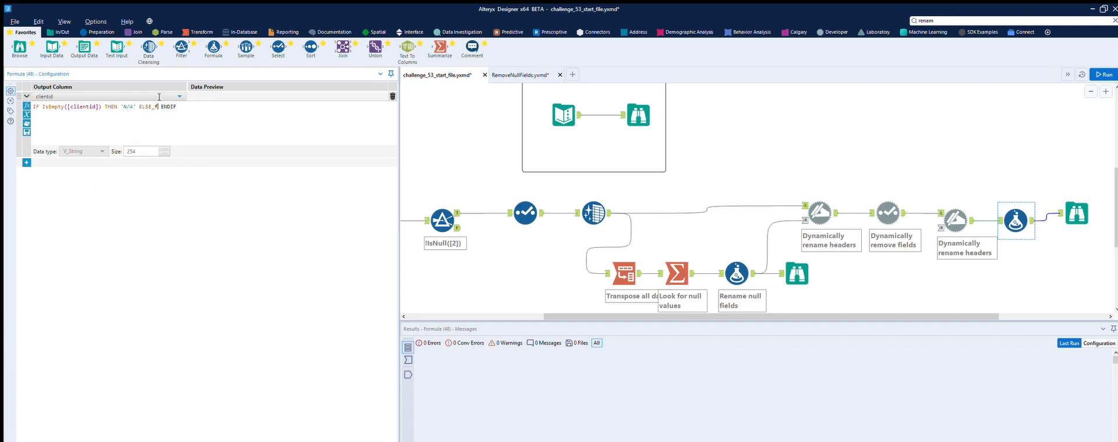
text([contractid])
click(187, 113)
Add a second expression to the Formula tool using the conditional template IF c THEN t ELSE f ENDIF
click(26, 162)
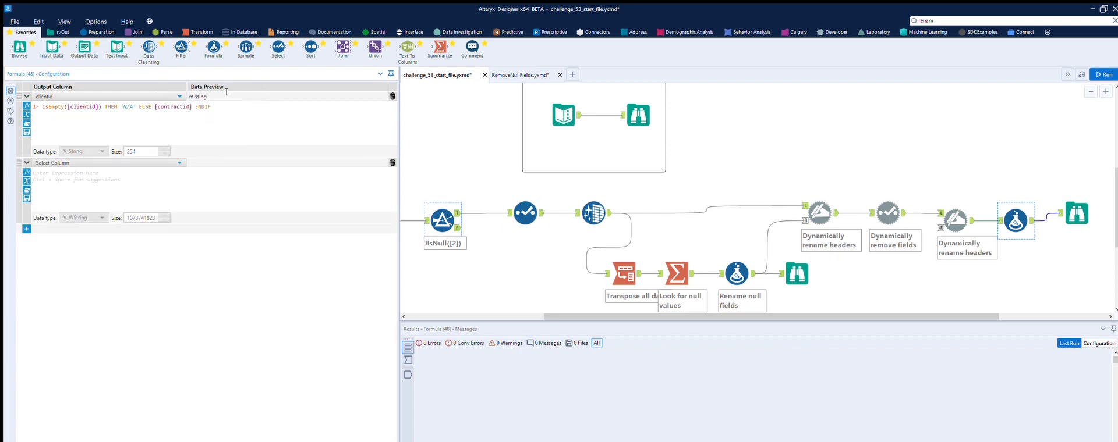
click(26, 172)
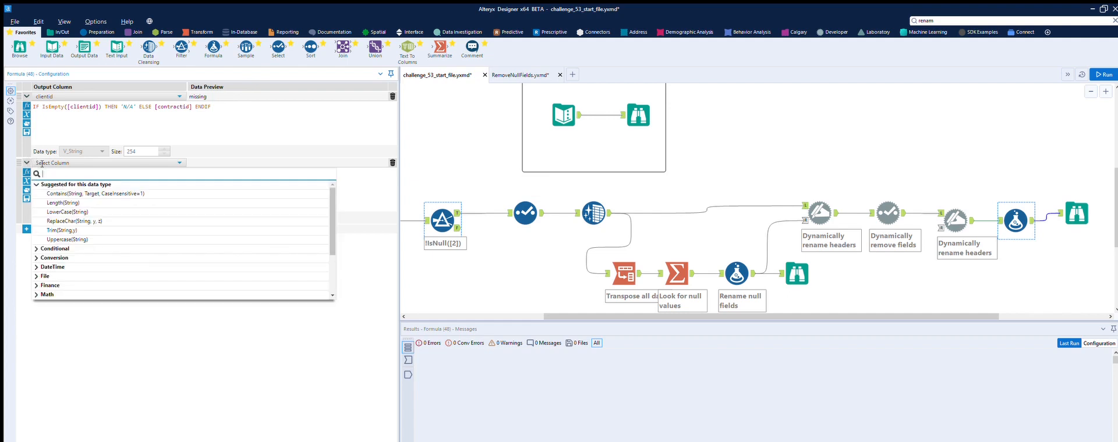
click(44, 248)
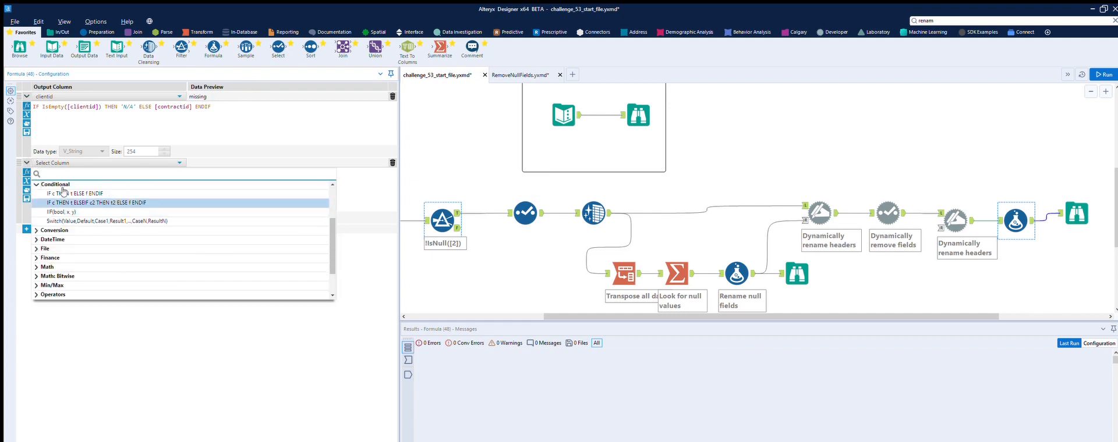
double_click(55, 213)
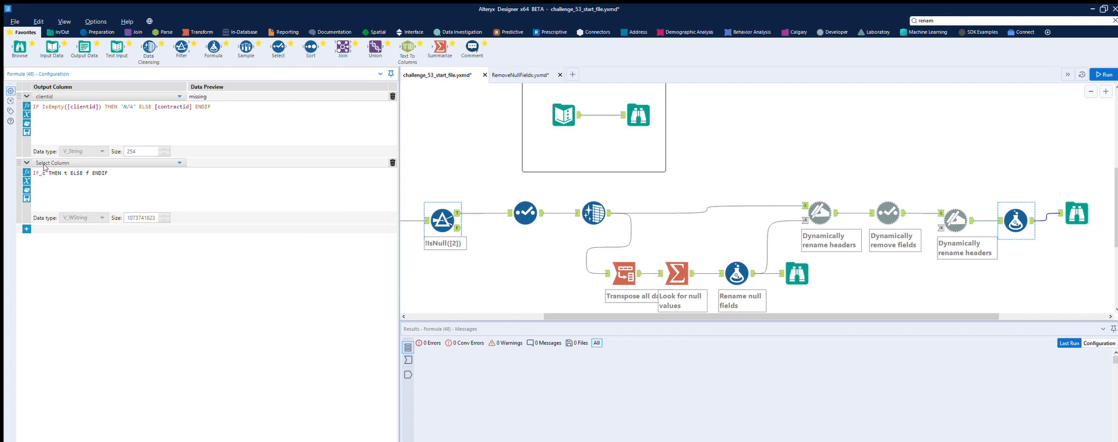
Complete the second expression so it returns 'N/A' when [clientid] equals '#' and [clientid] otherwise
text([)
key(Down)
key(Down)
key(Down)
key(Return)
text(='#')
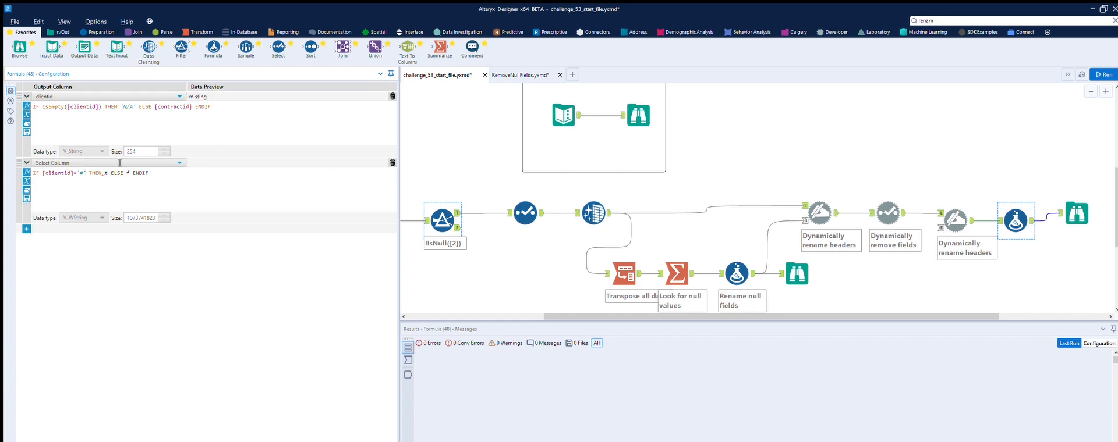
key(BackSpace)
text('N/A' ELSE [clientid])
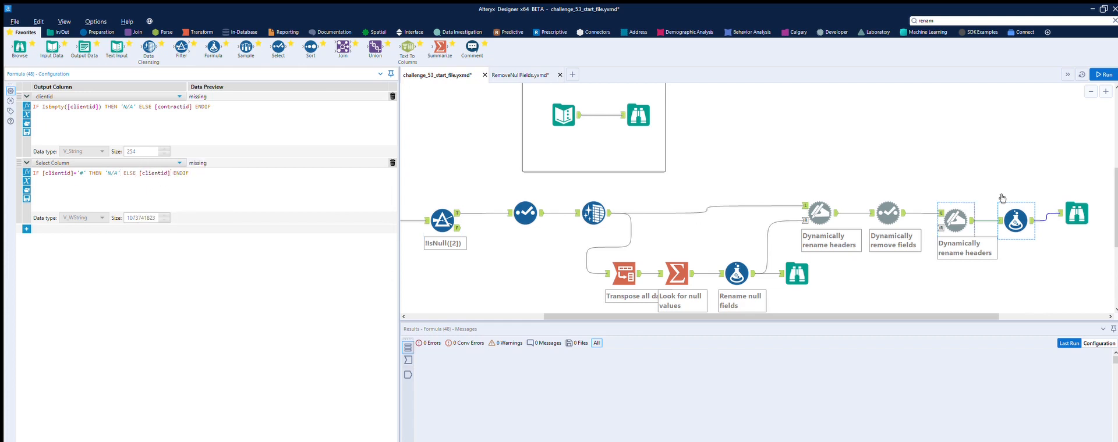
Set the second expression's output column to clientid and run the workflow
click(1103, 75)
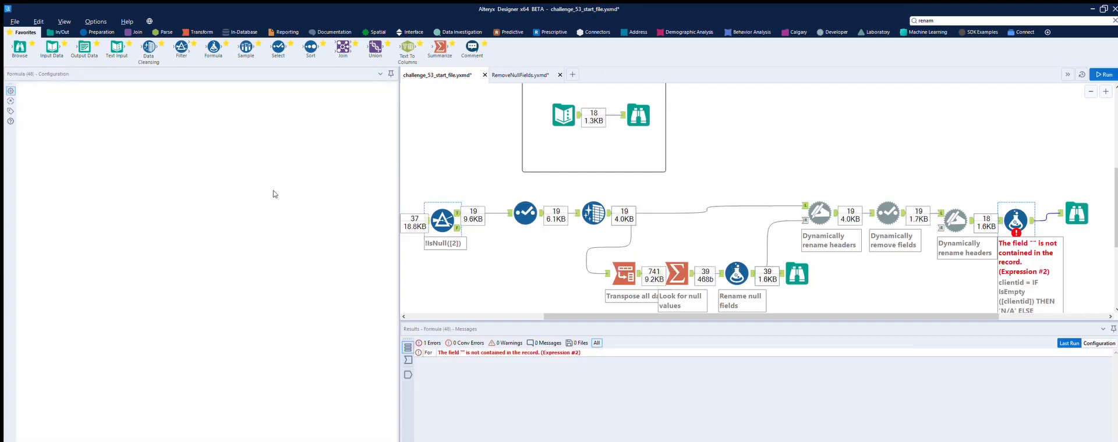
click(72, 164)
click(64, 205)
click(1103, 74)
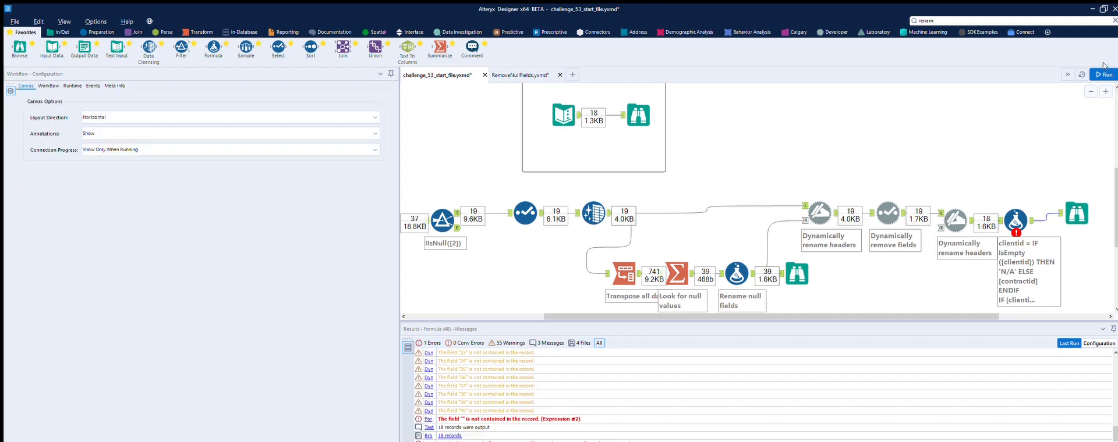
click(1103, 74)
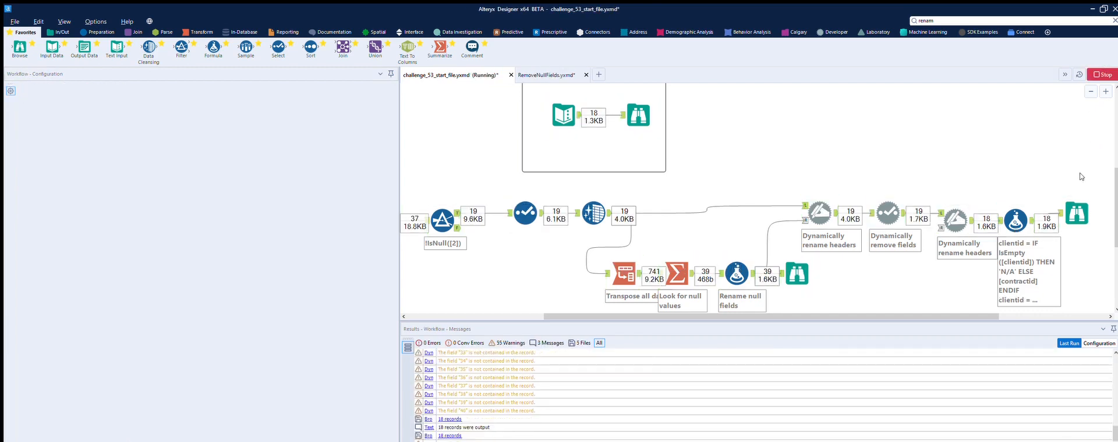
Compare the clientid values in the final Browse with those in the expected output
click(1080, 201)
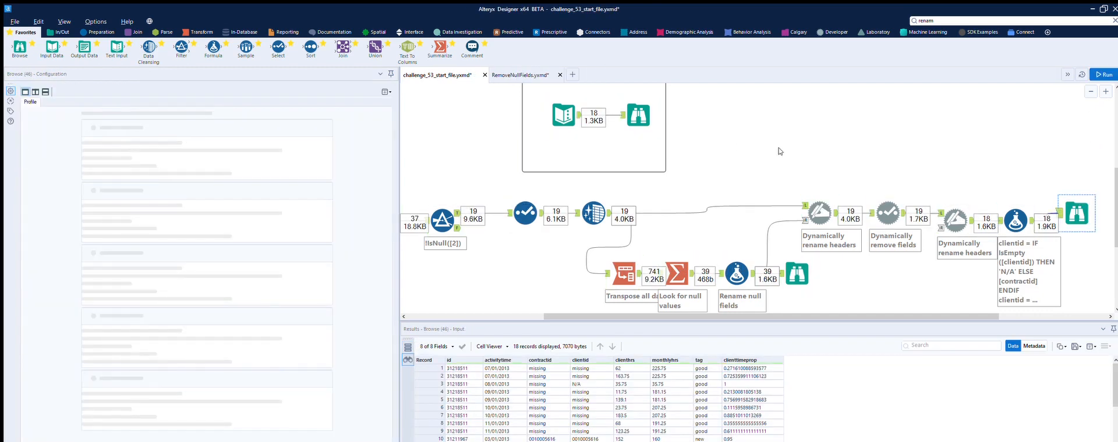
click(639, 105)
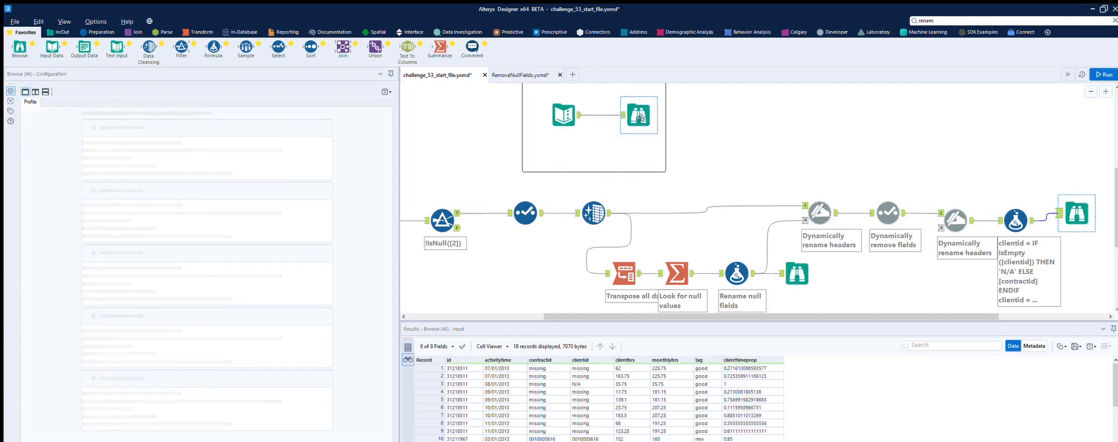
click(642, 110)
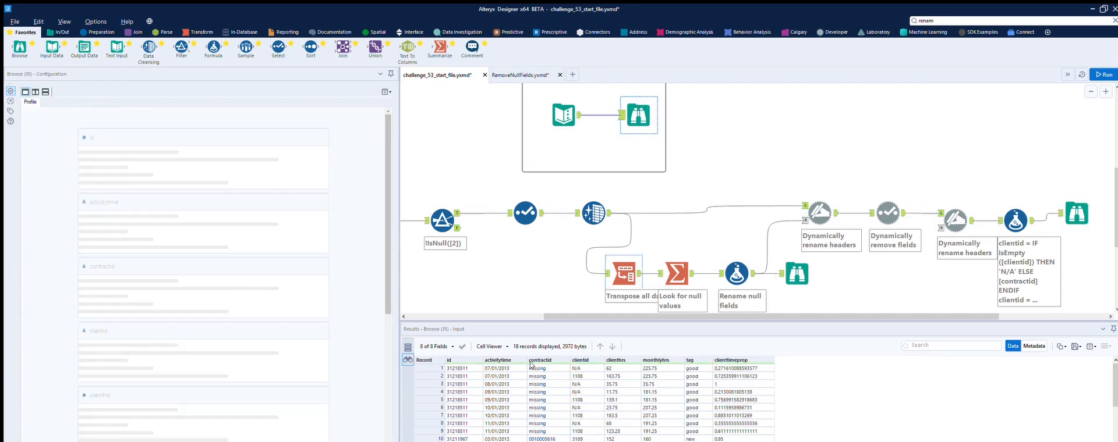
Replace [contractid] with [clientid] in the ELSE part of the first clientid expression and expand the second expression
click(1028, 215)
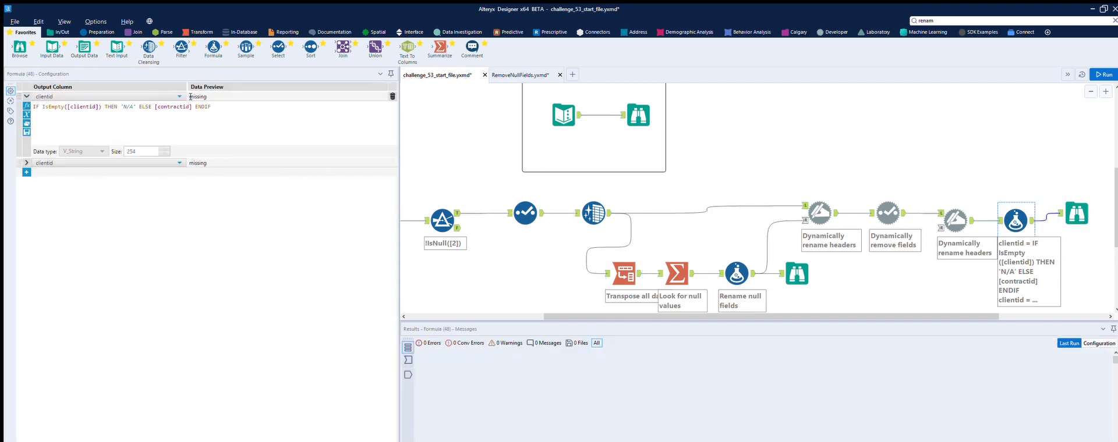
click(192, 97)
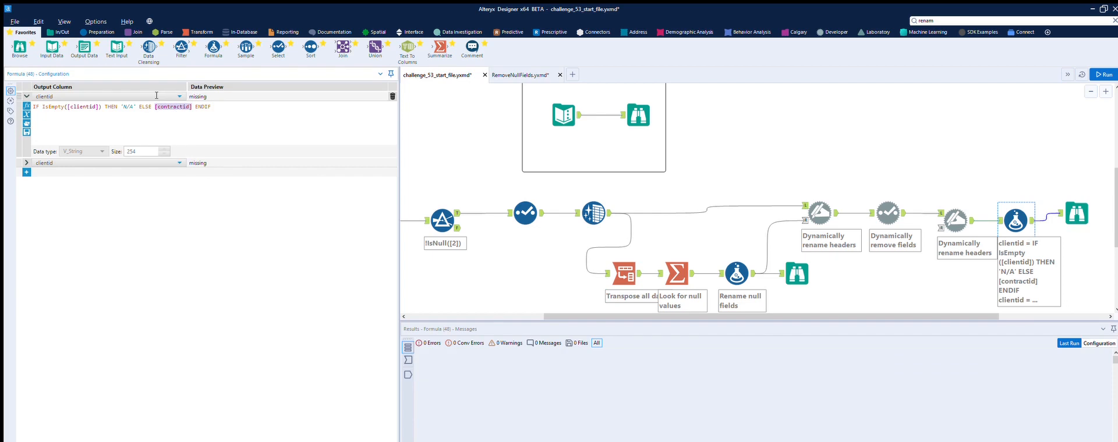
key(BackSpace)
text([clientid])
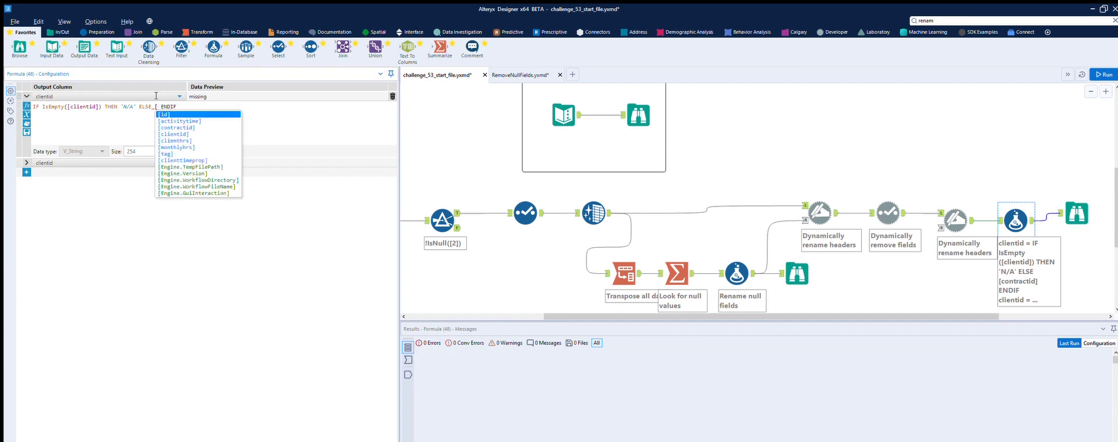
key(Return)
click(26, 162)
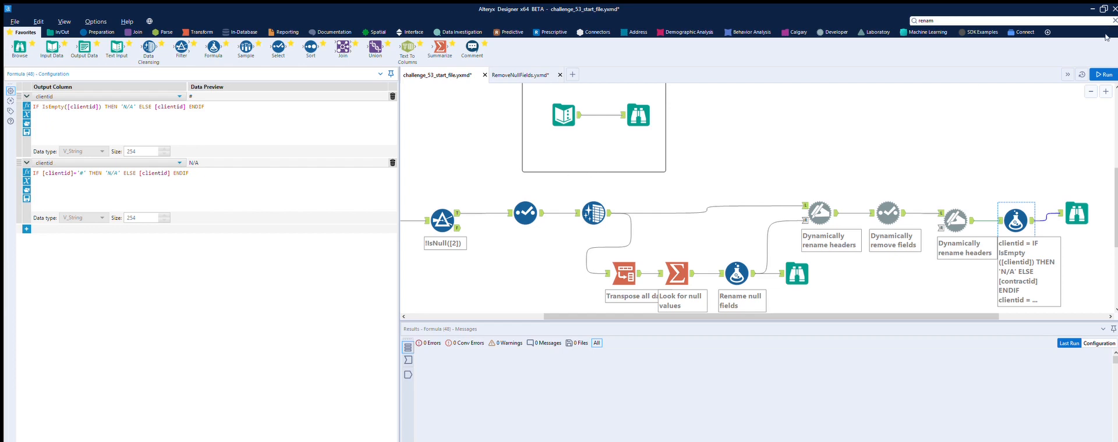
Run the workflow with the corrected formula and compare the final Browse records against the expected output
click(1104, 74)
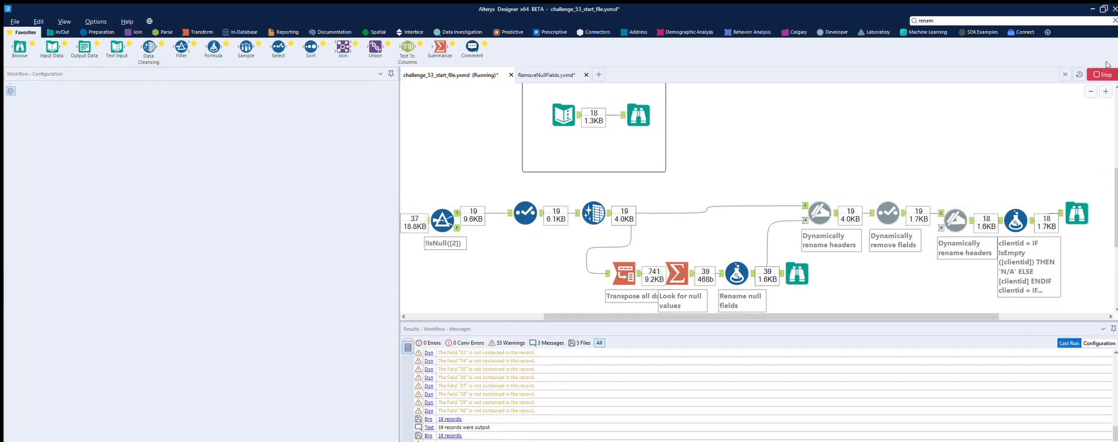
click(1077, 212)
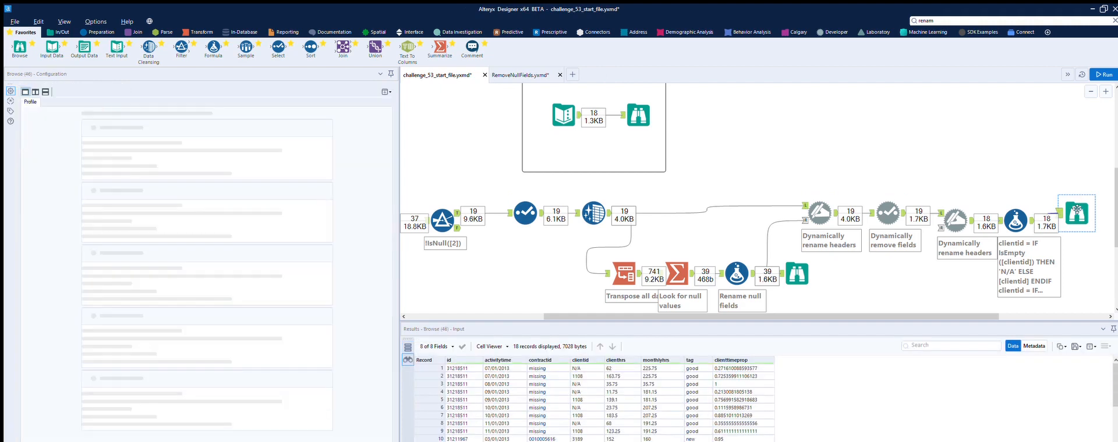
click(639, 116)
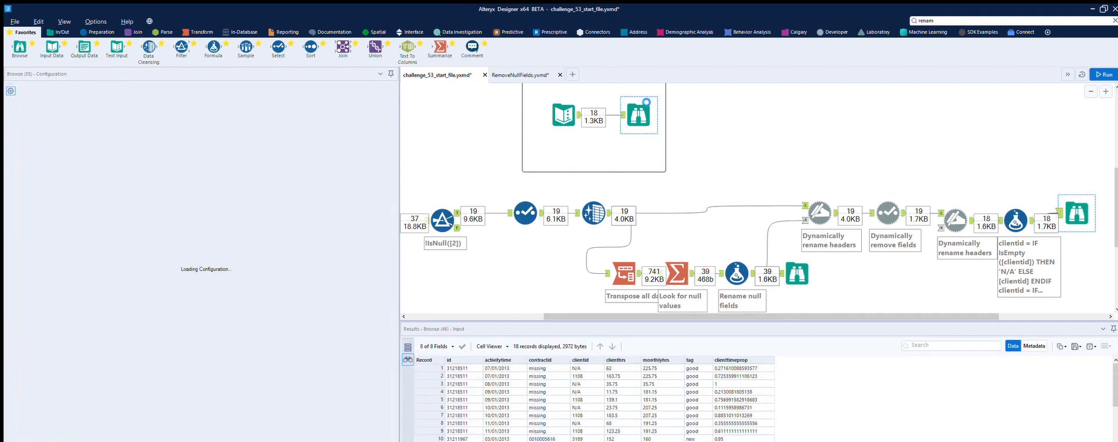
click(1076, 215)
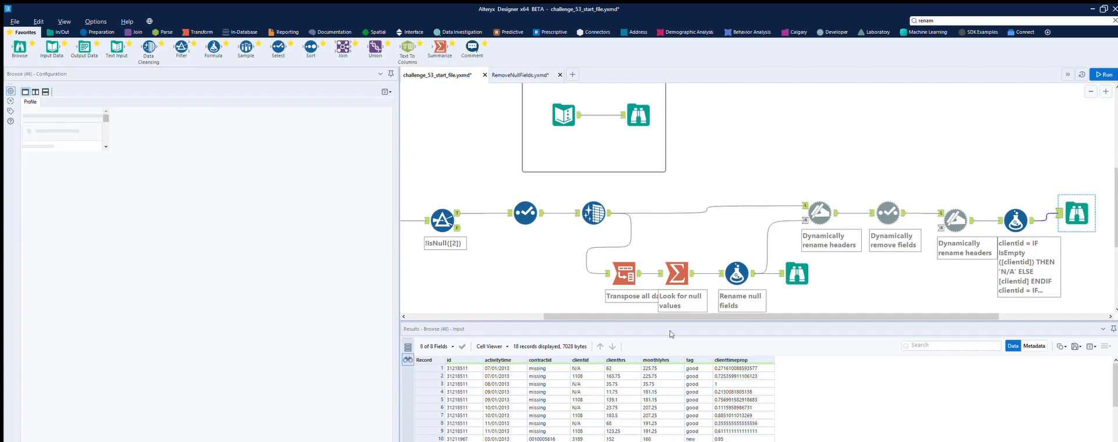
click(648, 125)
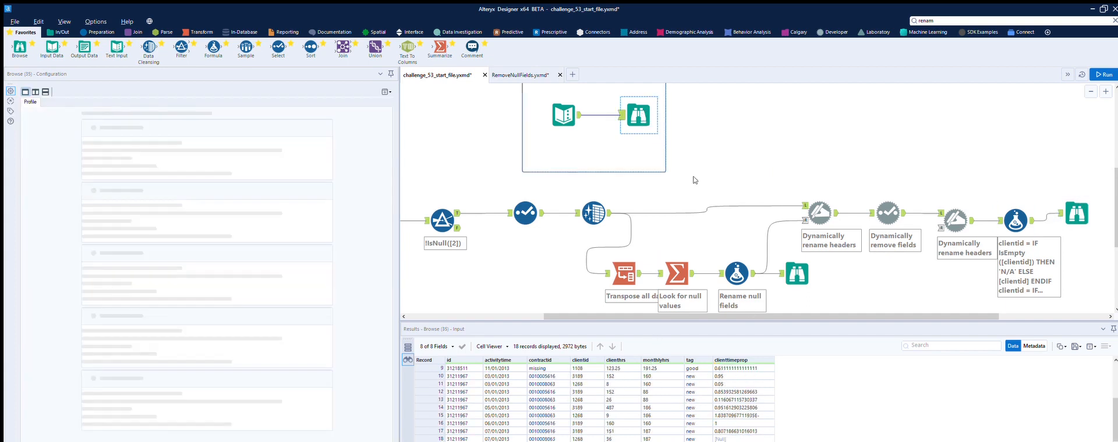